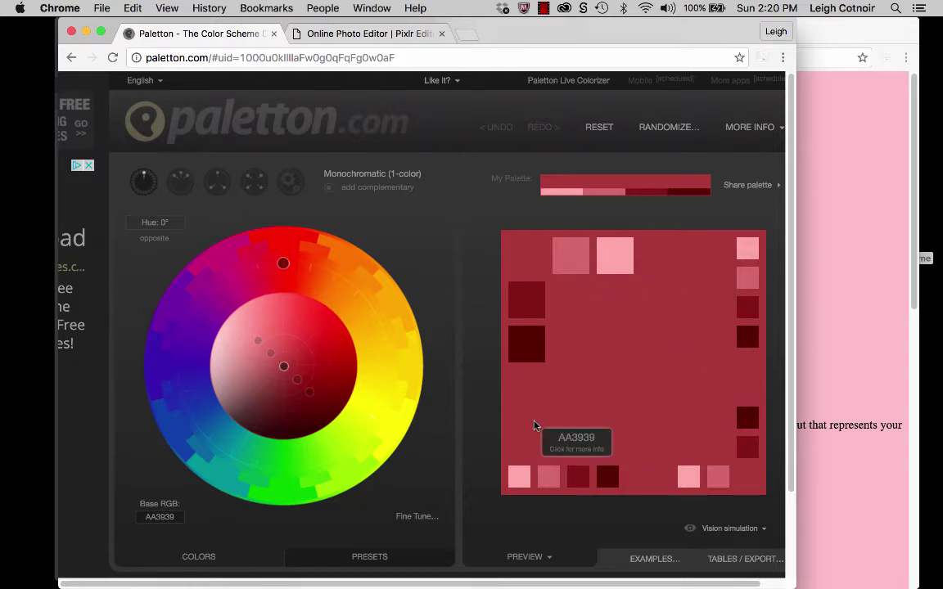
# Step: Cycle through the adjacent, triad, tetrad, free-style and monochromatic scheme types
pyautogui.click(182, 181)
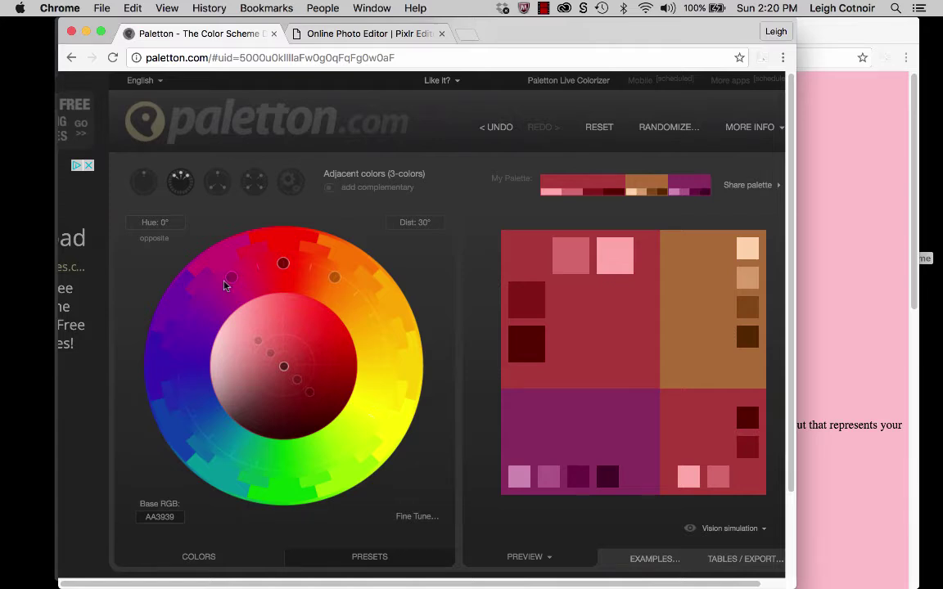
pyautogui.click(218, 181)
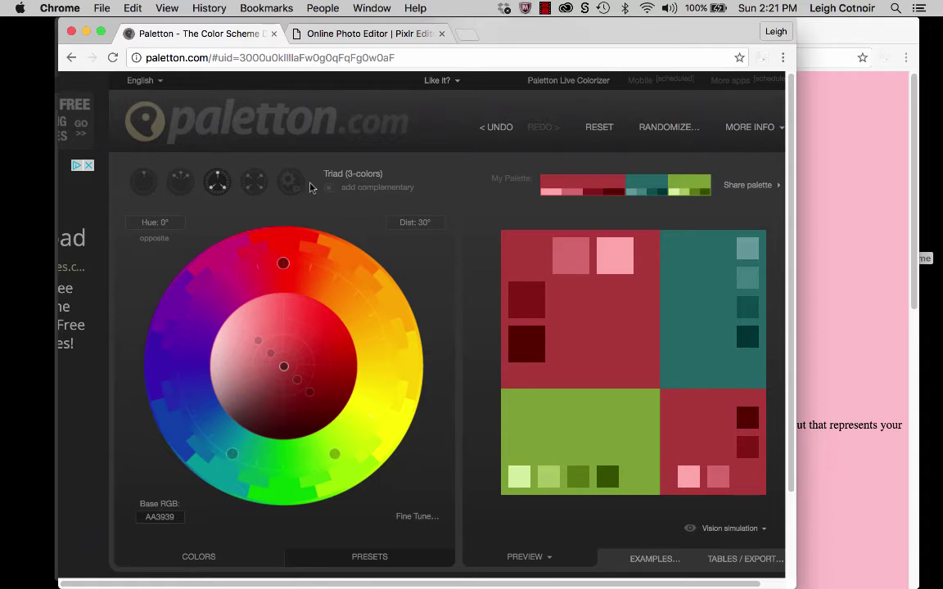
pyautogui.click(258, 182)
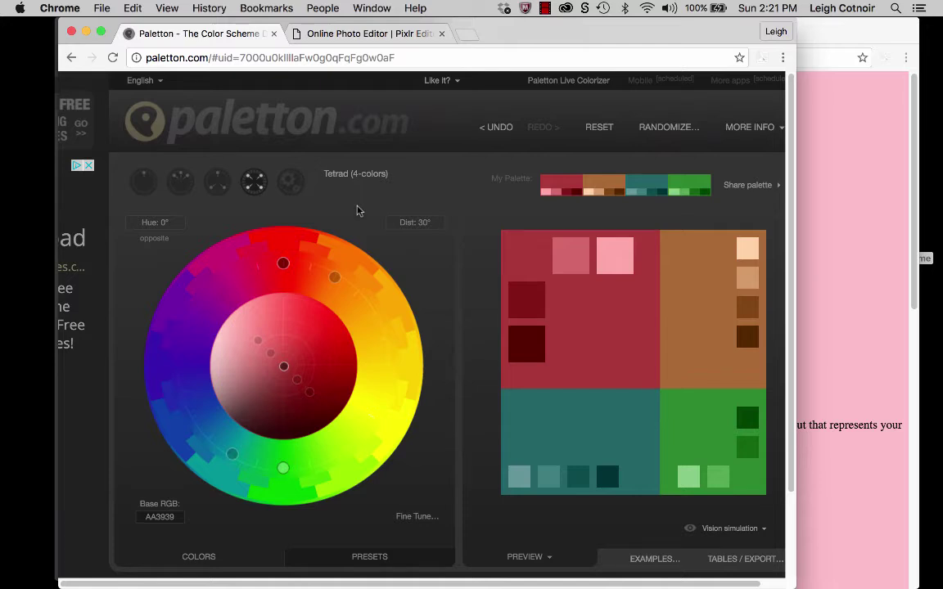
pyautogui.click(295, 189)
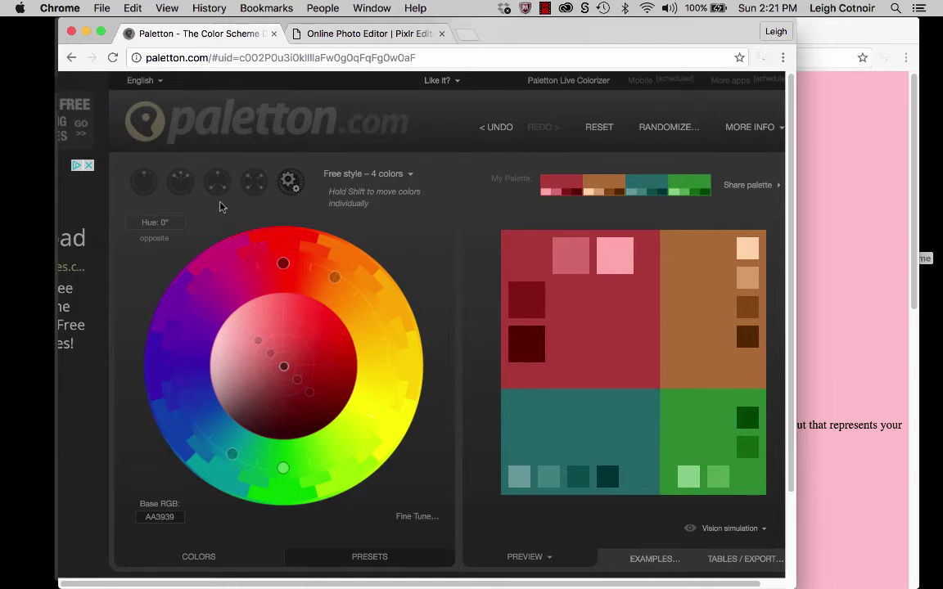
pyautogui.click(143, 180)
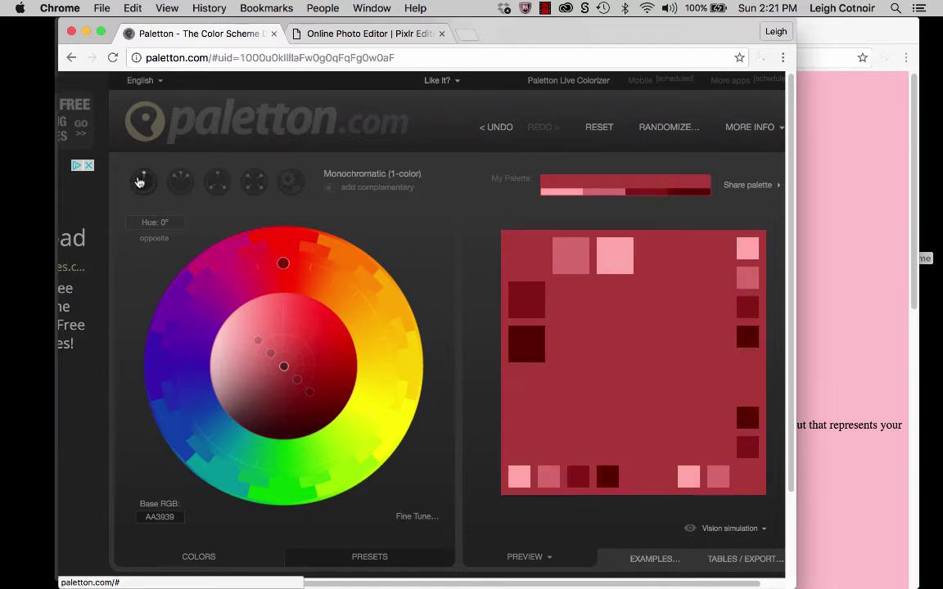
pyautogui.click(181, 183)
pyautogui.click(217, 182)
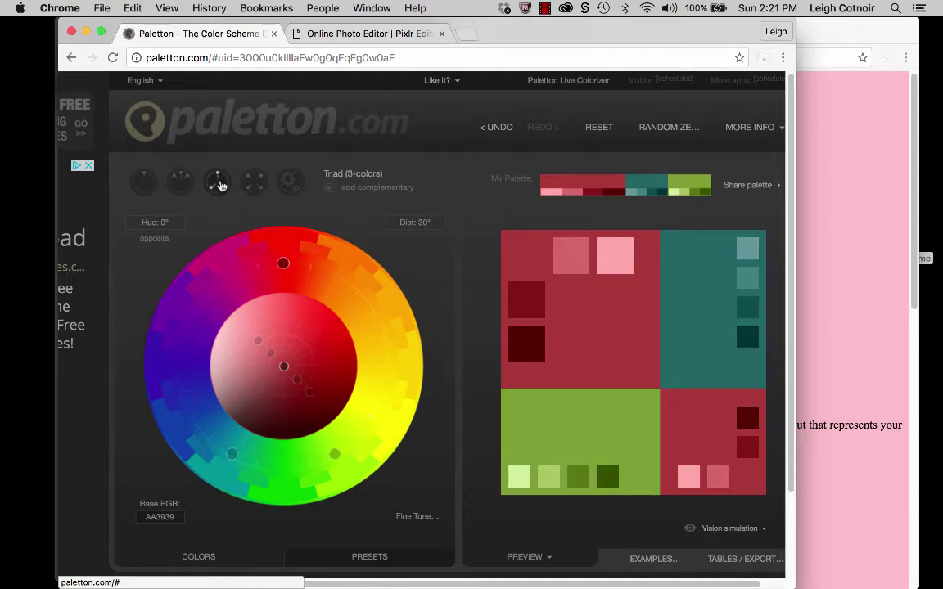
pyautogui.click(144, 181)
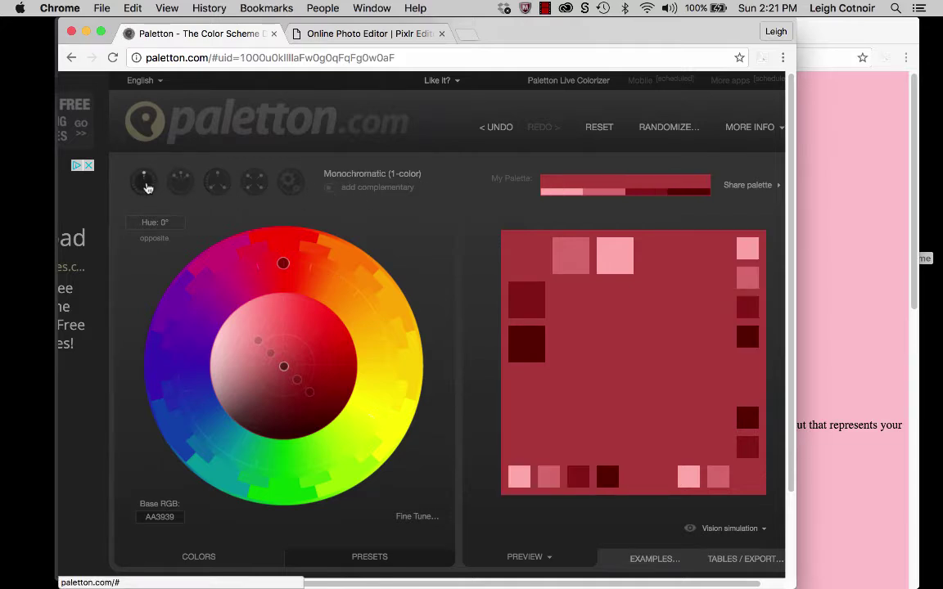
# Step: Toggle the complementary green on and off, then settle on the Tetrad (4-colors) scheme
pyautogui.click(331, 190)
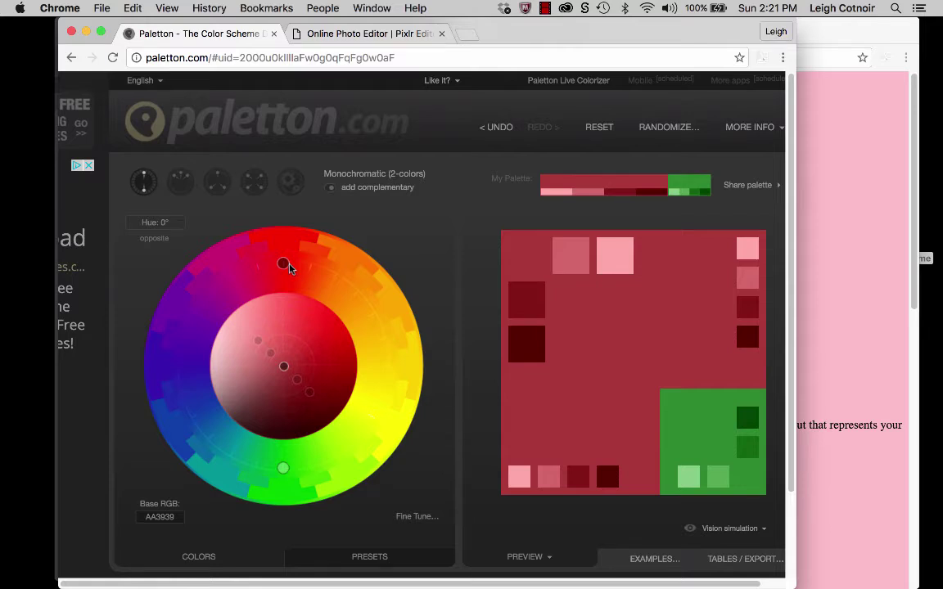
pyautogui.moveTo(571, 362)
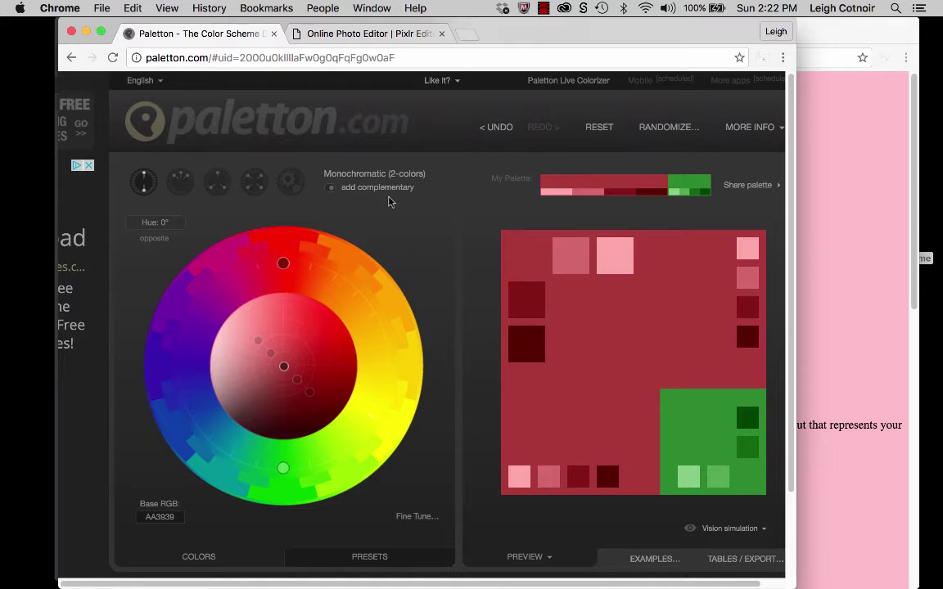
pyautogui.click(331, 190)
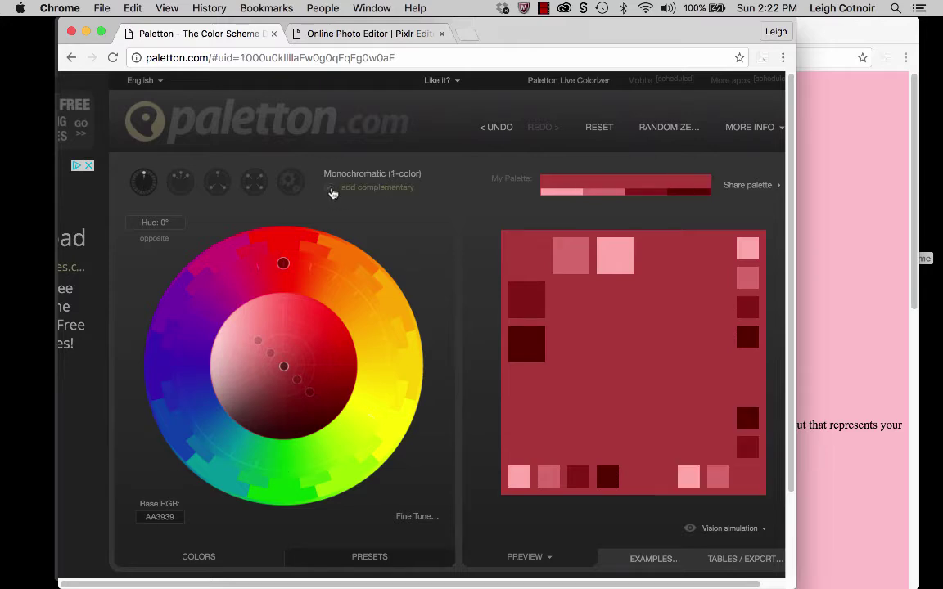
pyautogui.click(256, 183)
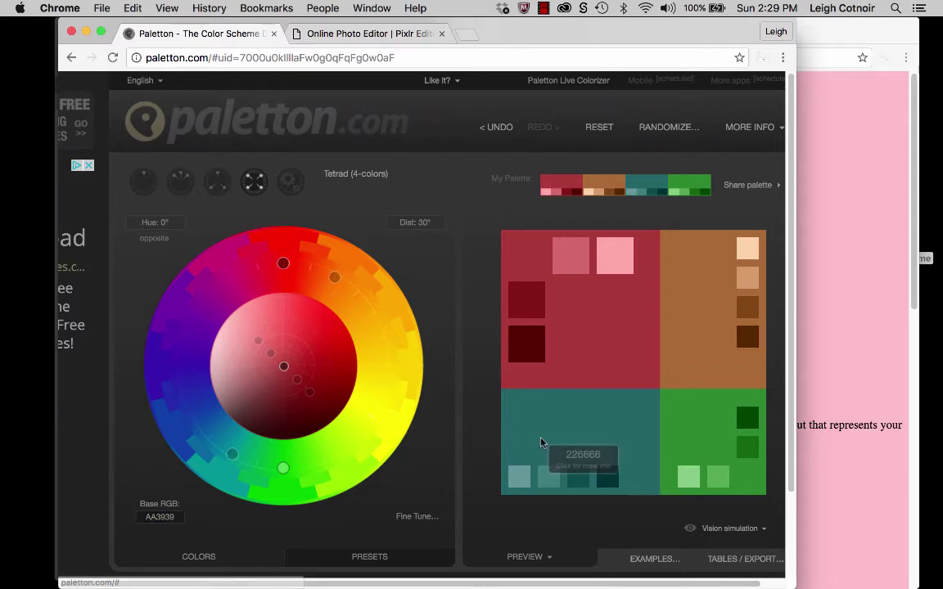
# Step: Make teal 226666 the base colour and rotate the hue to 213° with 147° distance
pyautogui.click(569, 423)
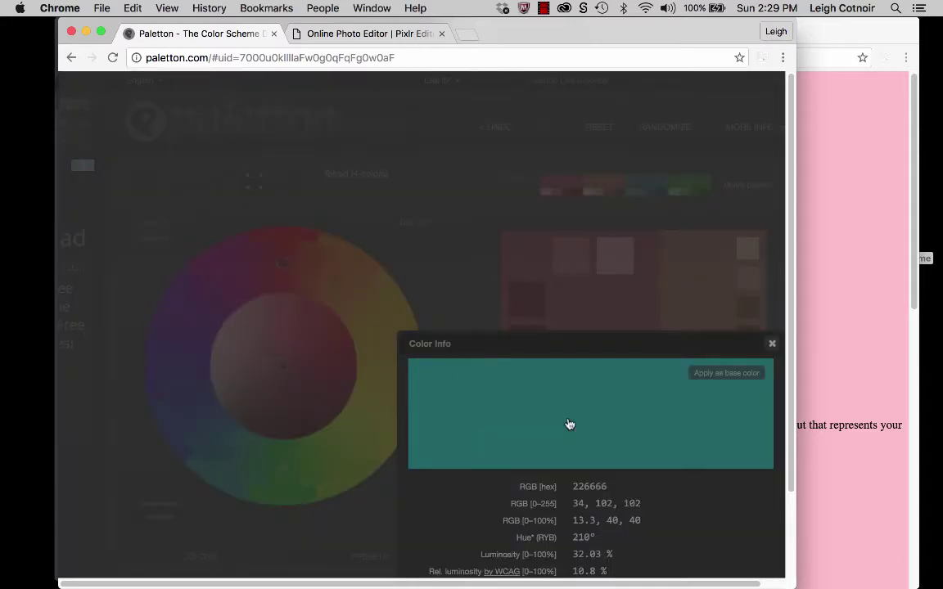
pyautogui.scroll(-2, 553, 416)
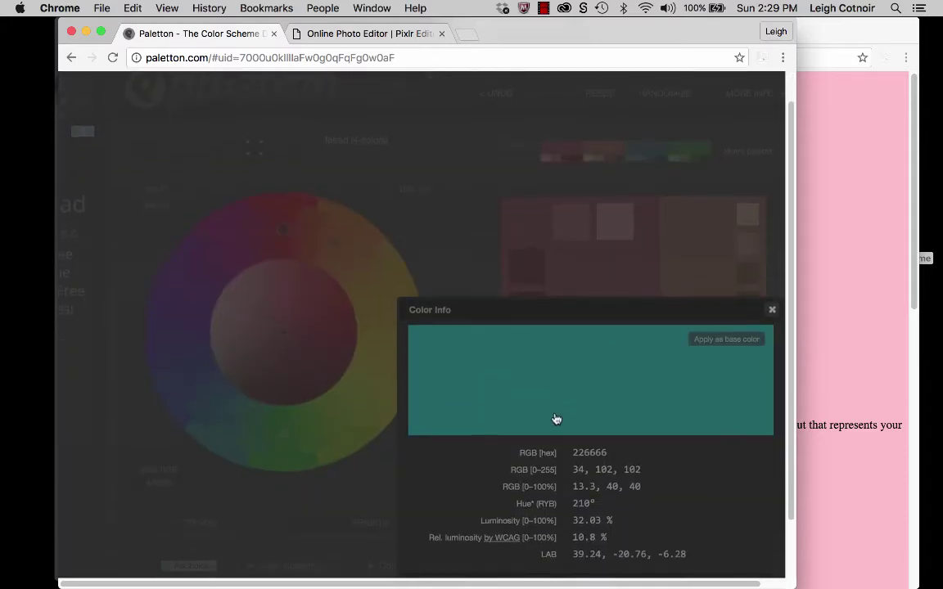
pyautogui.click(726, 339)
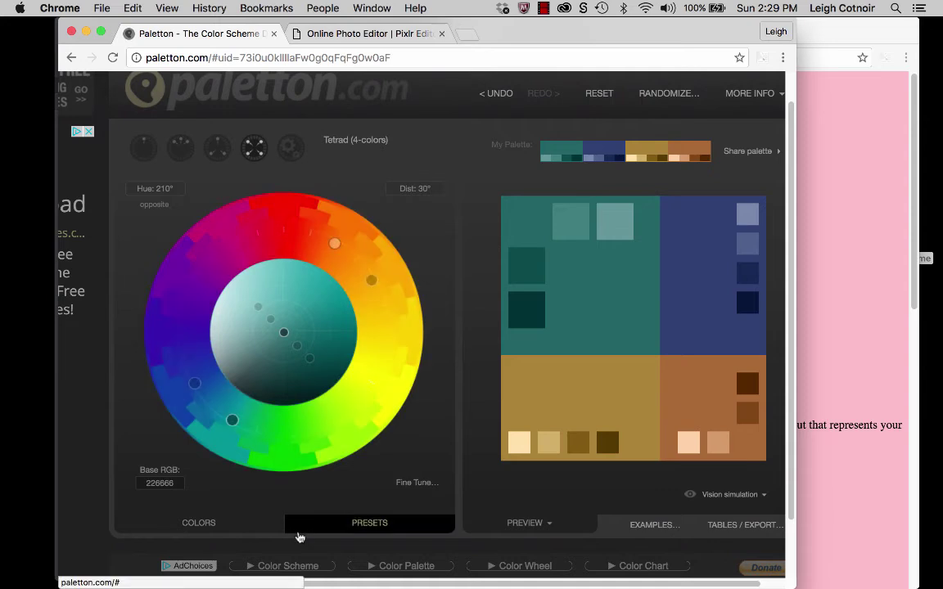
pyautogui.moveTo(233, 423); pyautogui.dragTo(295, 440)
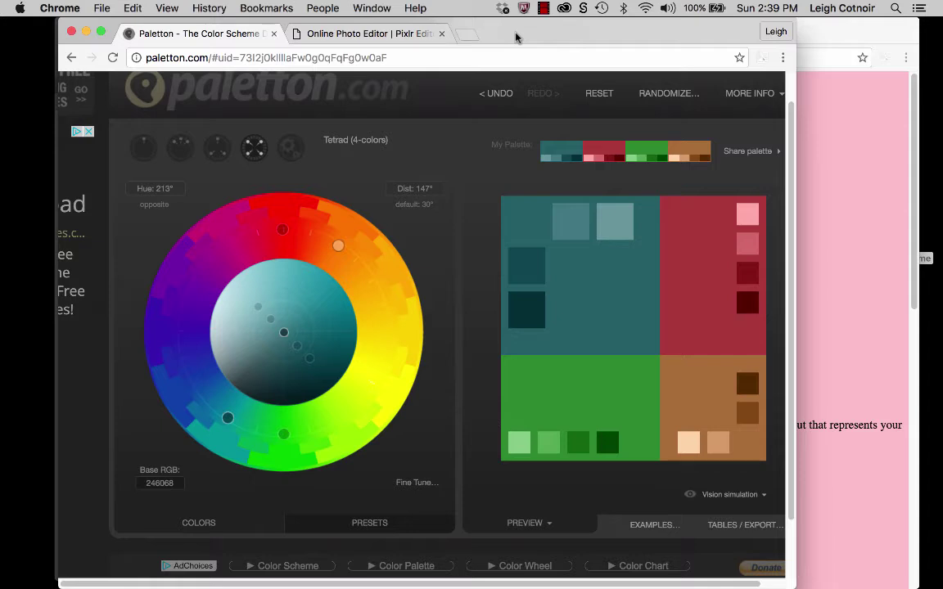
# Step: Set Pixlr's foreground colour to bright cyan 0abecf with the HSL hue and saturation markers
pyautogui.click(370, 36)
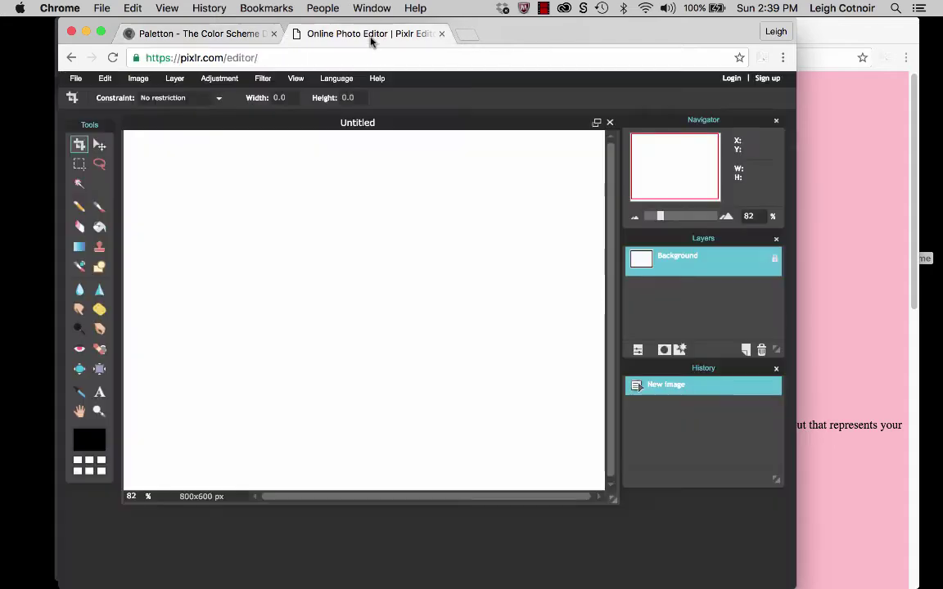
pyautogui.click(90, 443)
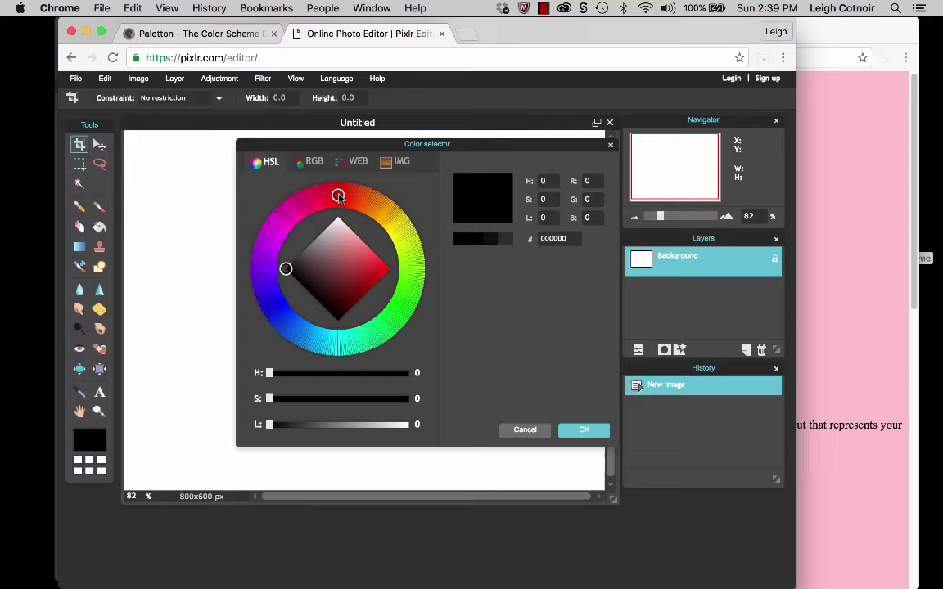
pyautogui.moveTo(338, 197)
pyautogui.mouseDown()
pyautogui.moveTo(274, 228)
pyautogui.moveTo(295, 328)
pyautogui.moveTo(333, 338)
pyautogui.mouseUp()
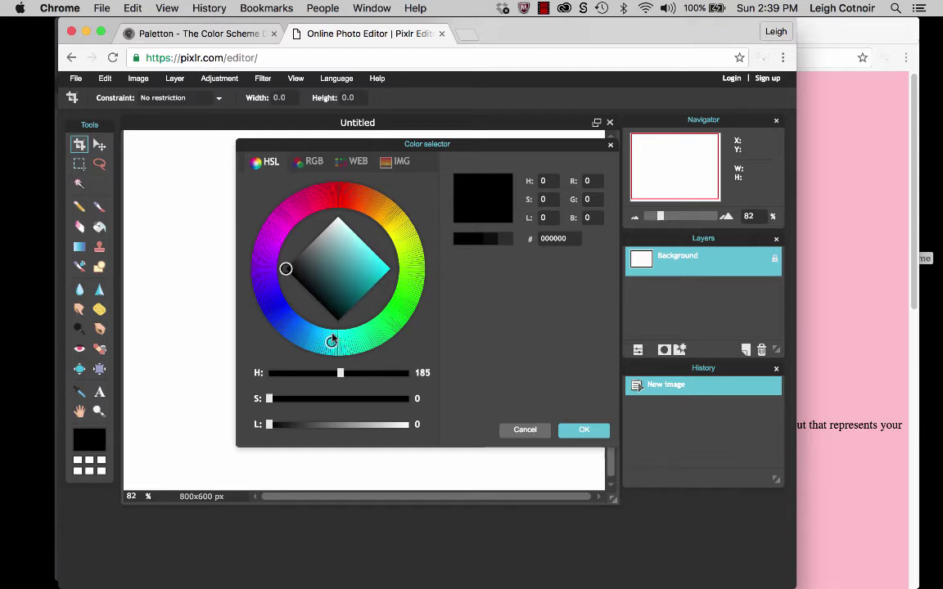
pyautogui.moveTo(286, 269)
pyautogui.mouseDown()
pyautogui.moveTo(384, 278)
pyautogui.moveTo(301, 254)
pyautogui.moveTo(339, 214)
pyautogui.moveTo(336, 320)
pyautogui.moveTo(303, 284)
pyautogui.moveTo(274, 281)
pyautogui.moveTo(337, 214)
pyautogui.moveTo(386, 271)
pyautogui.moveTo(378, 277)
pyautogui.mouseUp()
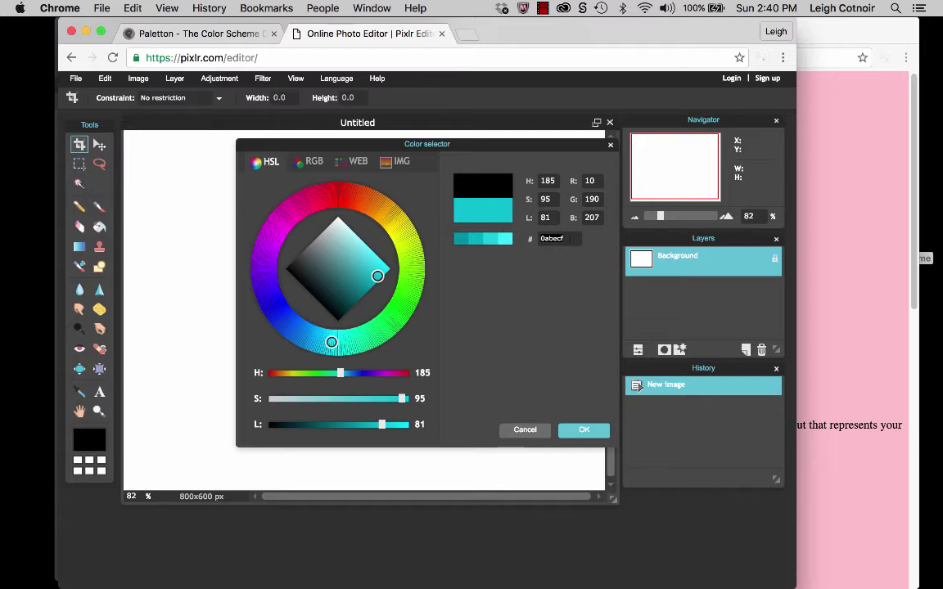
pyautogui.click(584, 429)
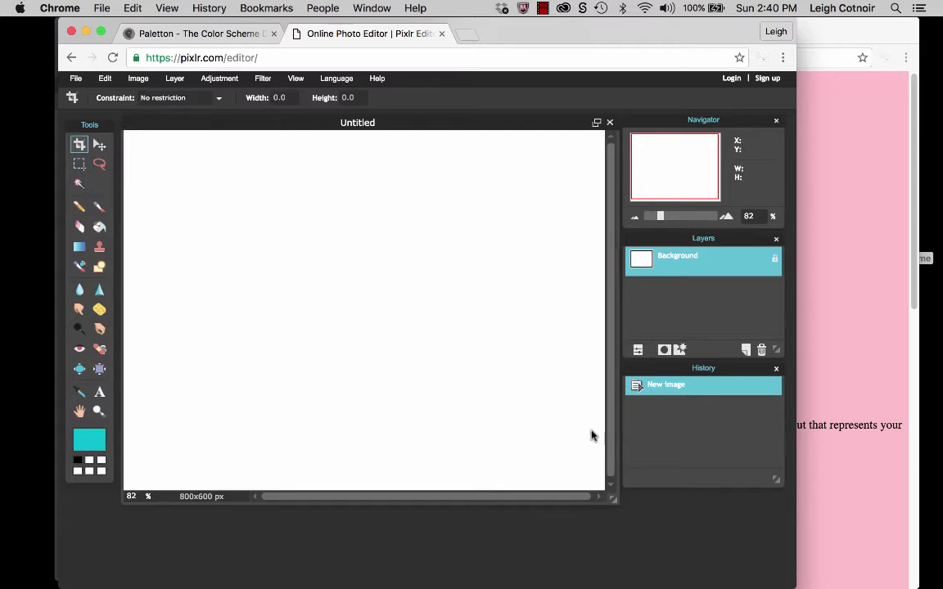
# Step: Paste 0ABECF as Paletton's base colour, giving a cyan, red, green and orange tetrad
pyautogui.click(229, 34)
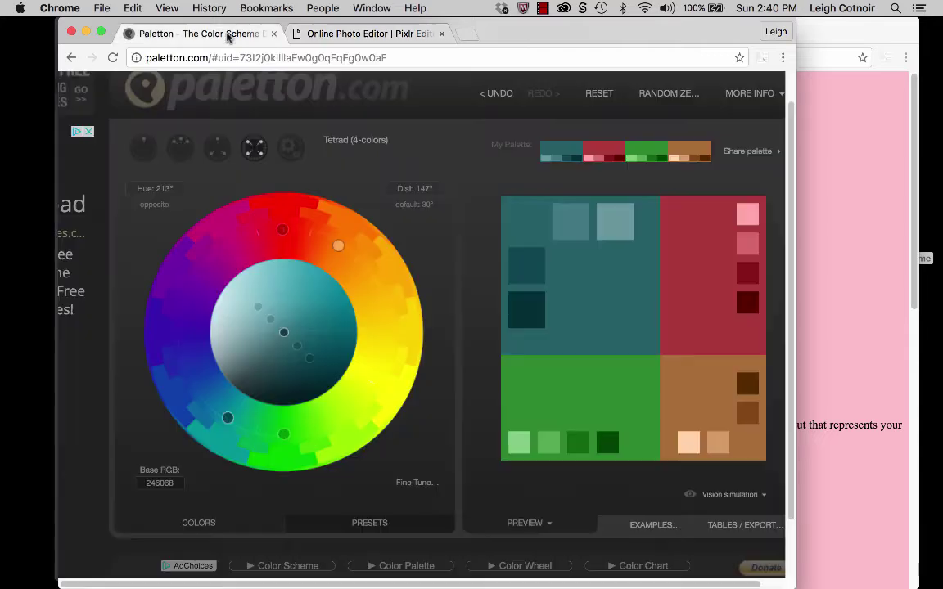
pyautogui.click(159, 484)
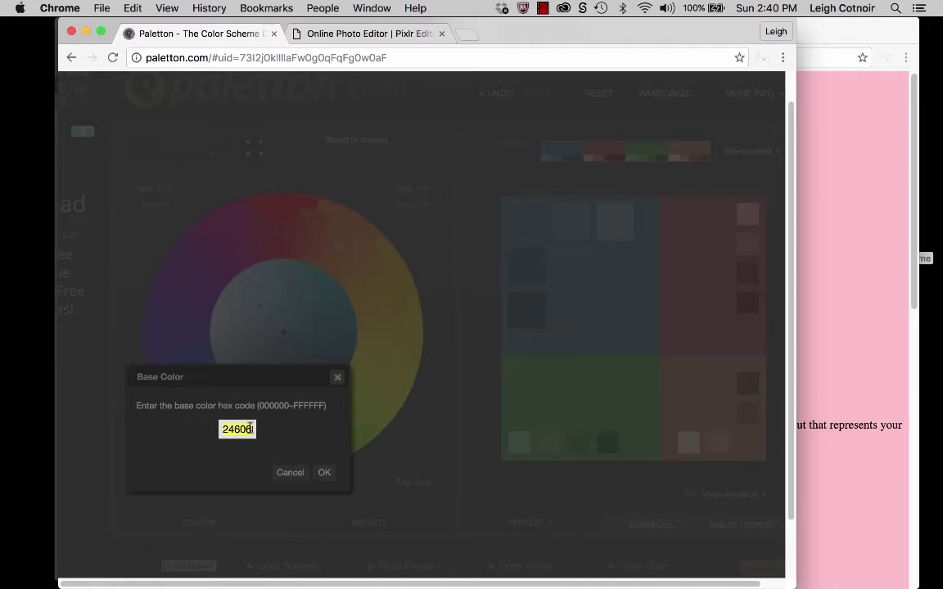
pyautogui.write('3abecf')
pyautogui.click(325, 474)
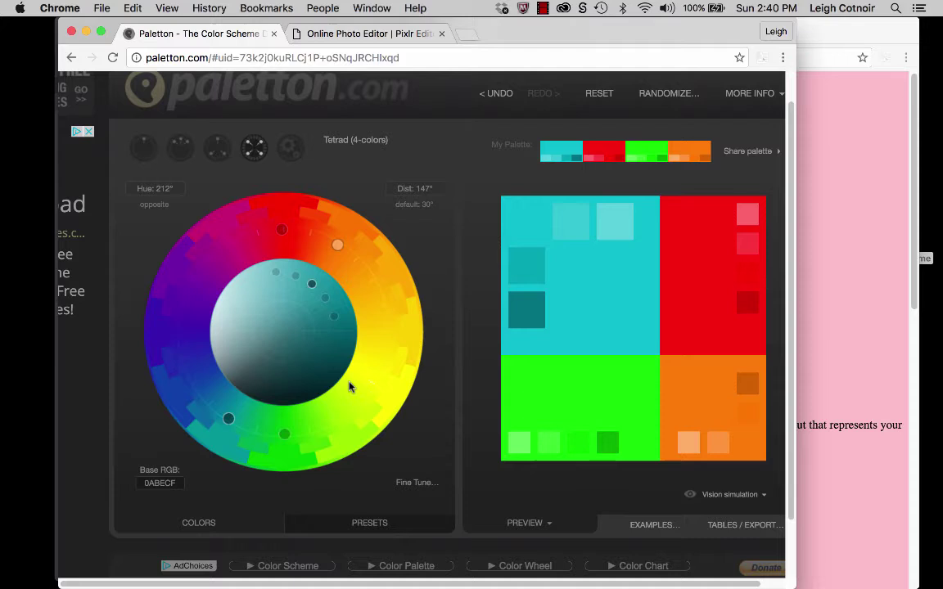
# Step: Spread the shade dots apart for stronger light/dark contrast, shifting the base to 0BB7CF
pyautogui.moveTo(522, 305)
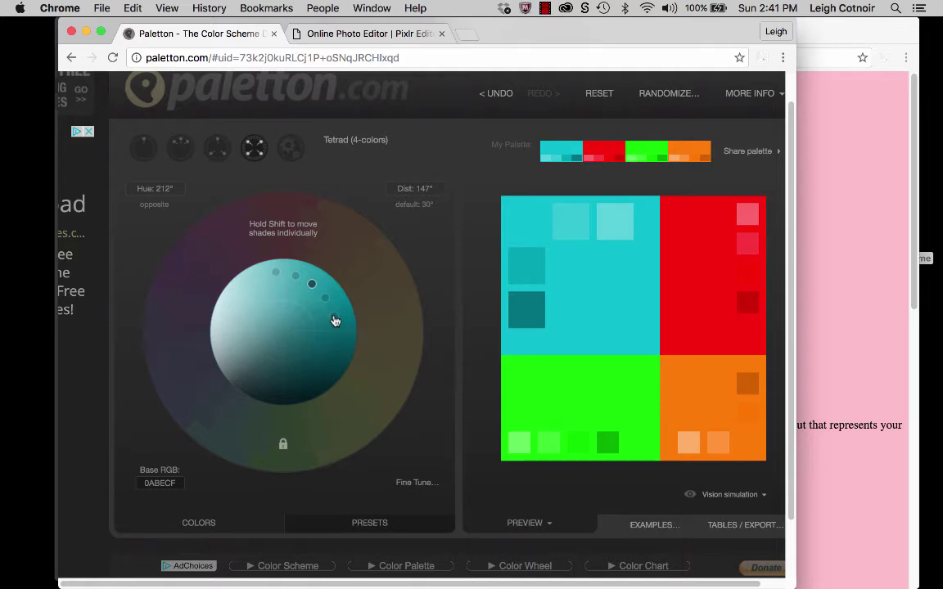
pyautogui.moveTo(335, 321); pyautogui.dragTo(341, 362)
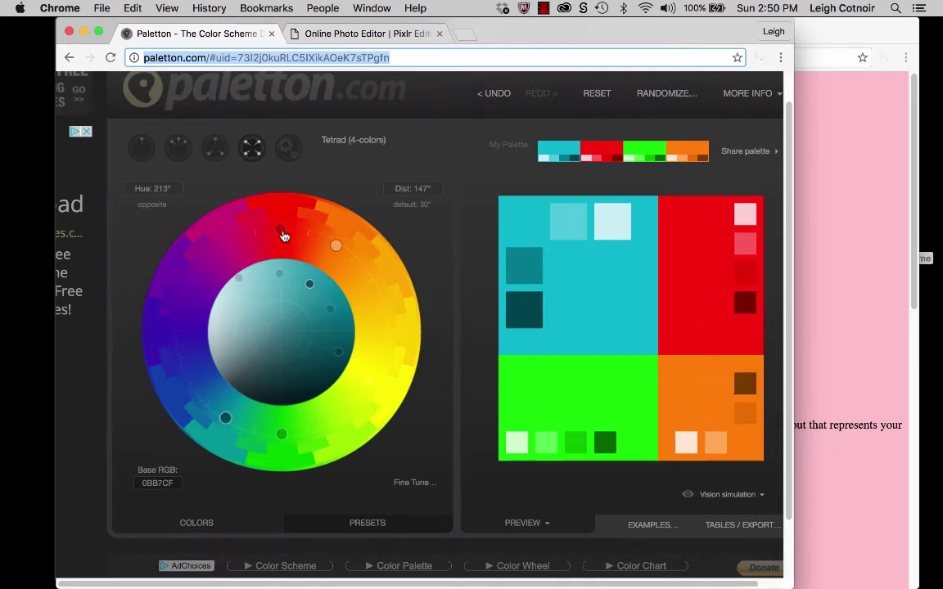
# Step: Test a wider ~156° secondary distance, return it to ~148°, then choose Free style – 4 colors
pyautogui.click(282, 235)
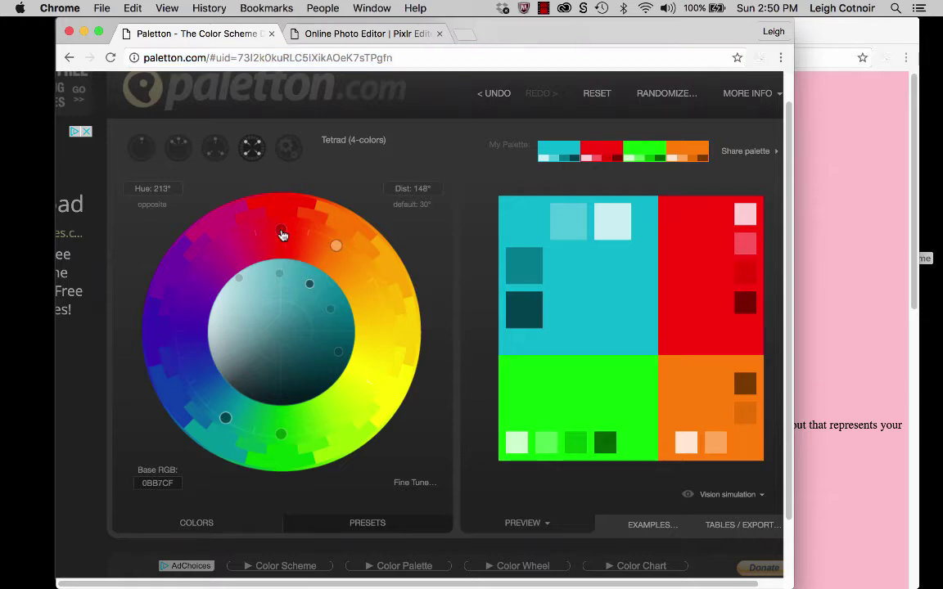
pyautogui.moveTo(282, 235); pyautogui.dragTo(287, 234)
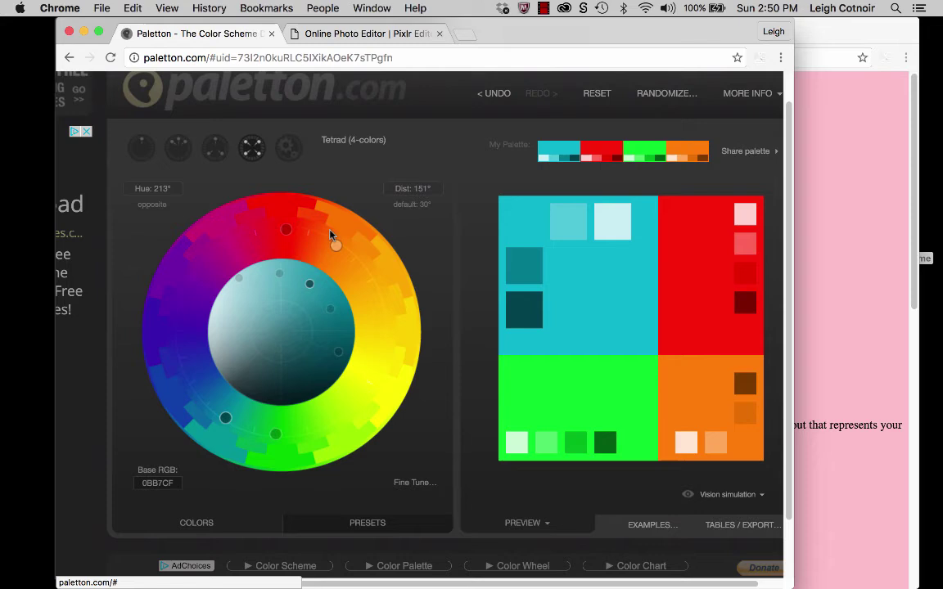
pyautogui.click(288, 235)
pyautogui.moveTo(287, 234); pyautogui.dragTo(301, 237)
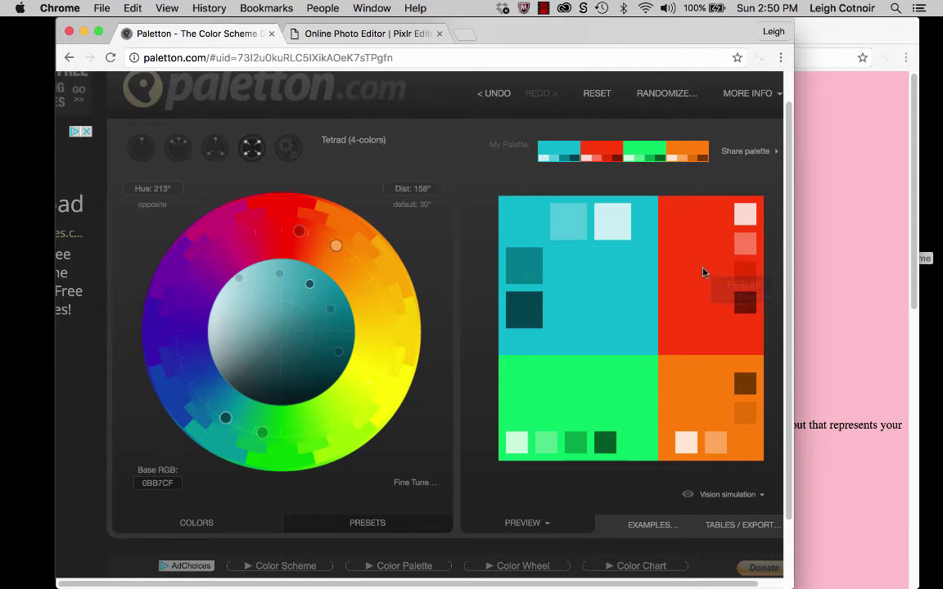
pyautogui.moveTo(686, 298)
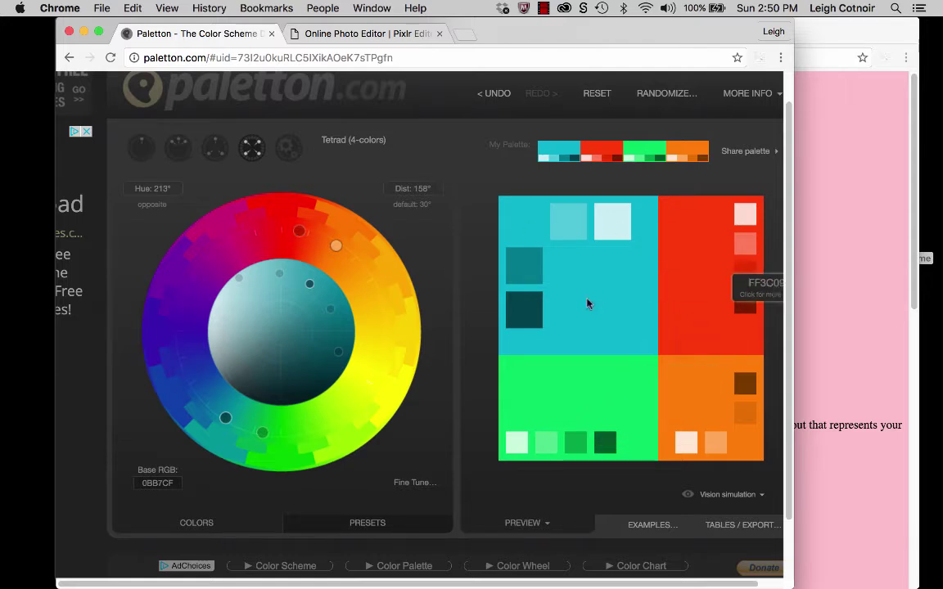
pyautogui.moveTo(528, 360)
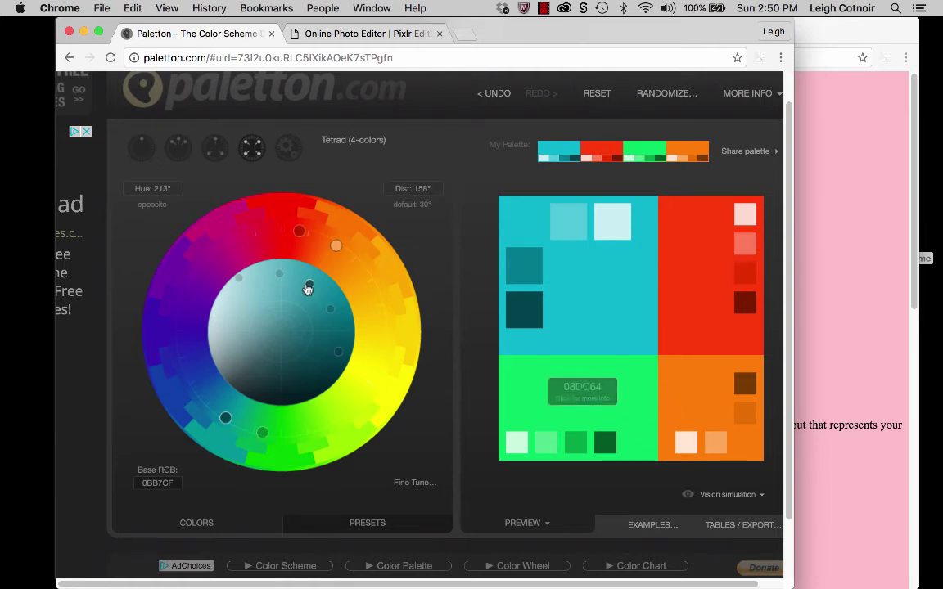
pyautogui.moveTo(300, 235); pyautogui.dragTo(280, 231)
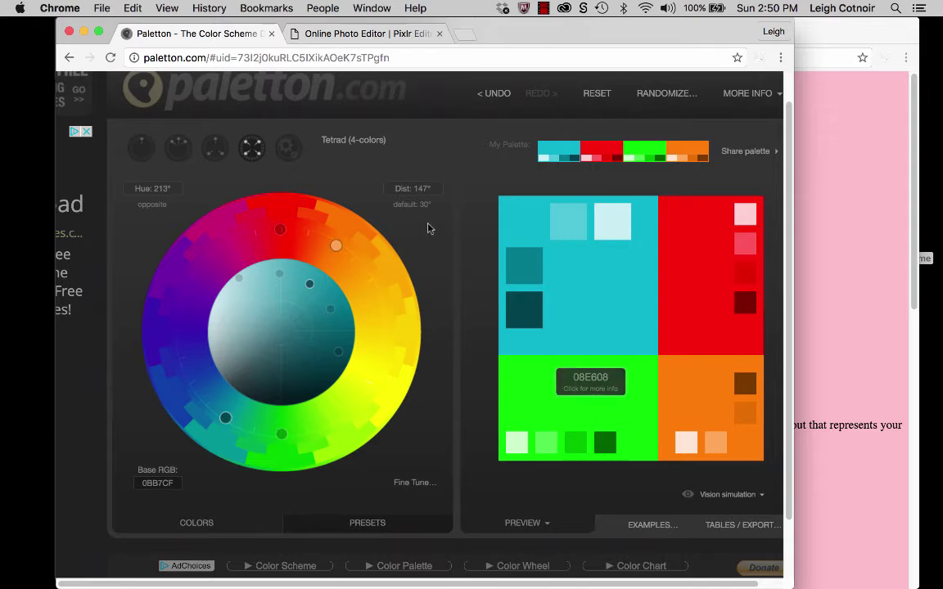
pyautogui.click(293, 153)
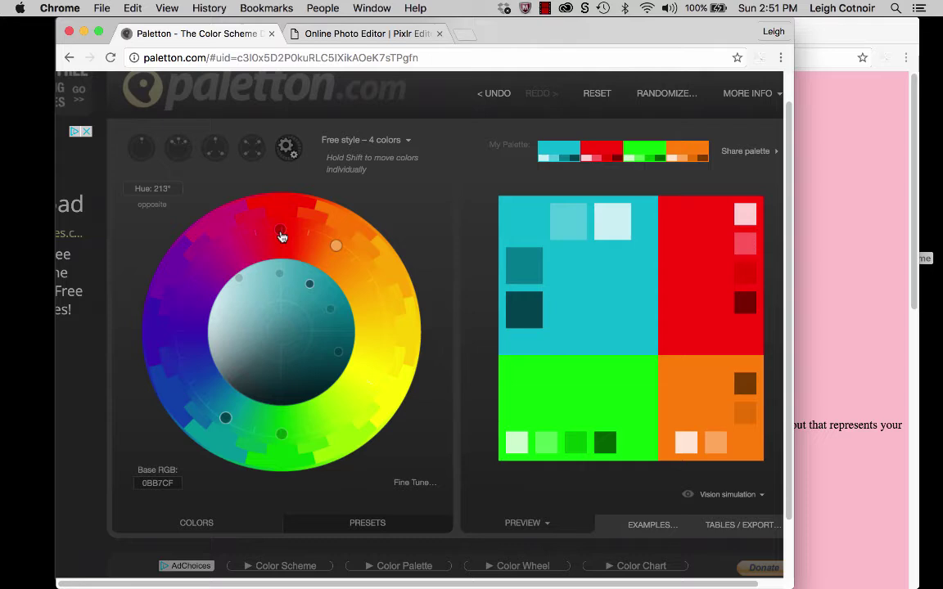
# Step: Shift the red secondary colour slightly clockwise toward orange-red
pyautogui.moveTo(281, 237); pyautogui.dragTo(300, 231)
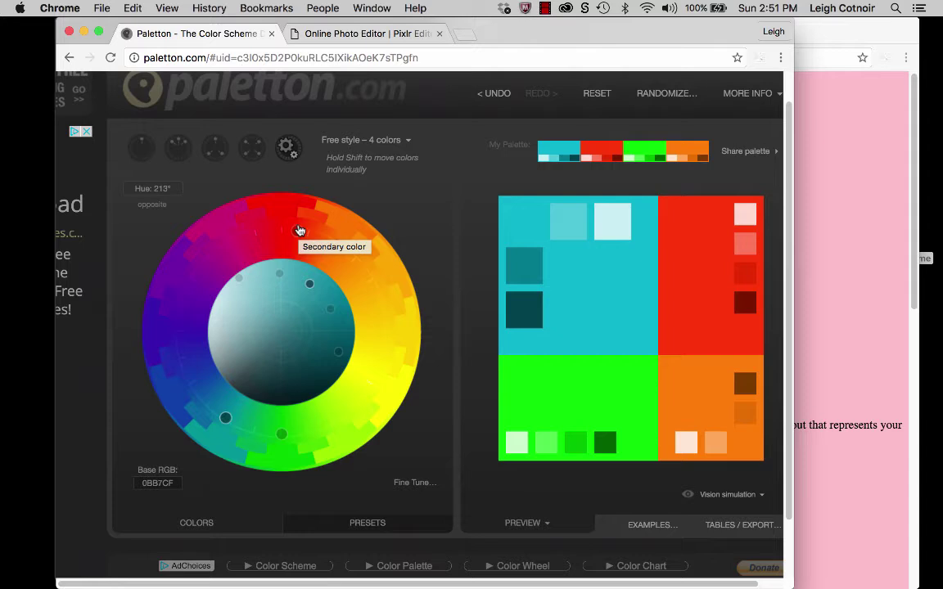
pyautogui.moveTo(300, 232); pyautogui.dragTo(279, 227)
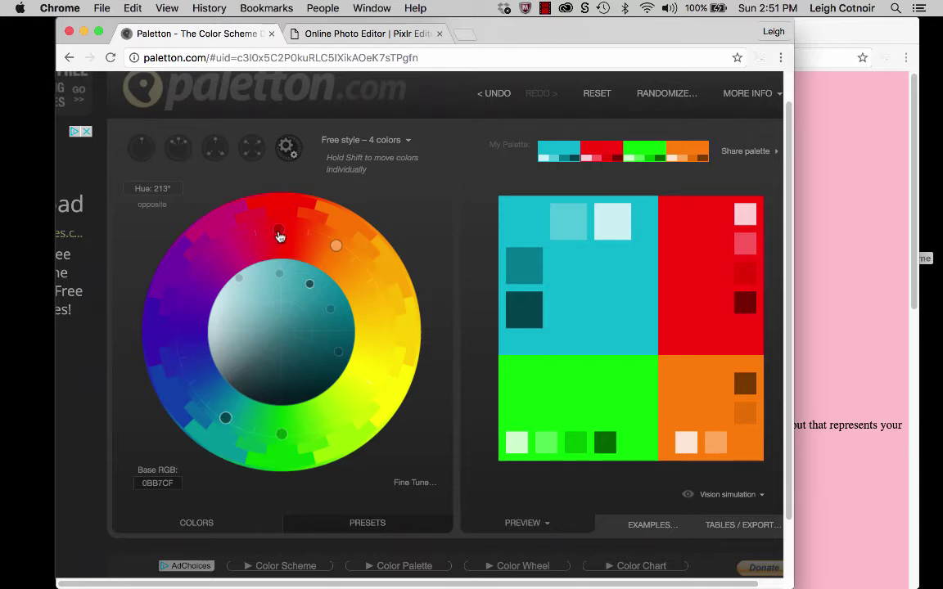
pyautogui.moveTo(279, 237); pyautogui.dragTo(295, 234)
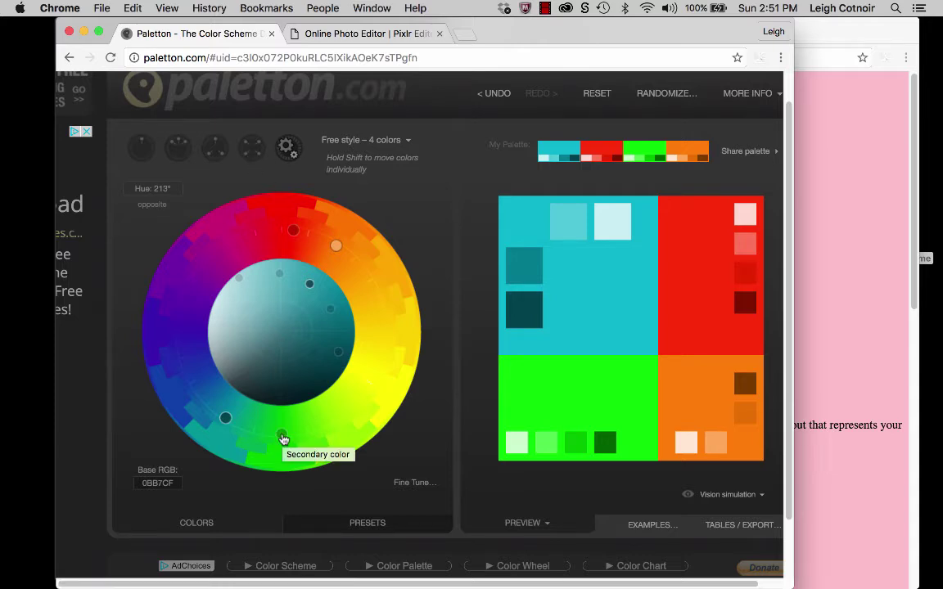
# Step: Compare tetrad and free-style, settle on Tetrad, and widen the distance to 158°
pyautogui.click(254, 151)
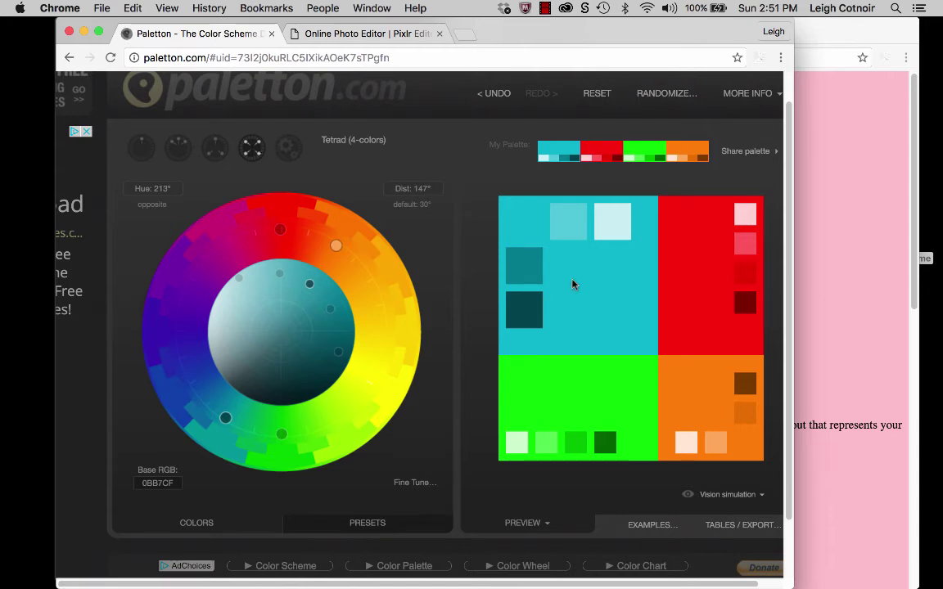
pyautogui.moveTo(700, 282)
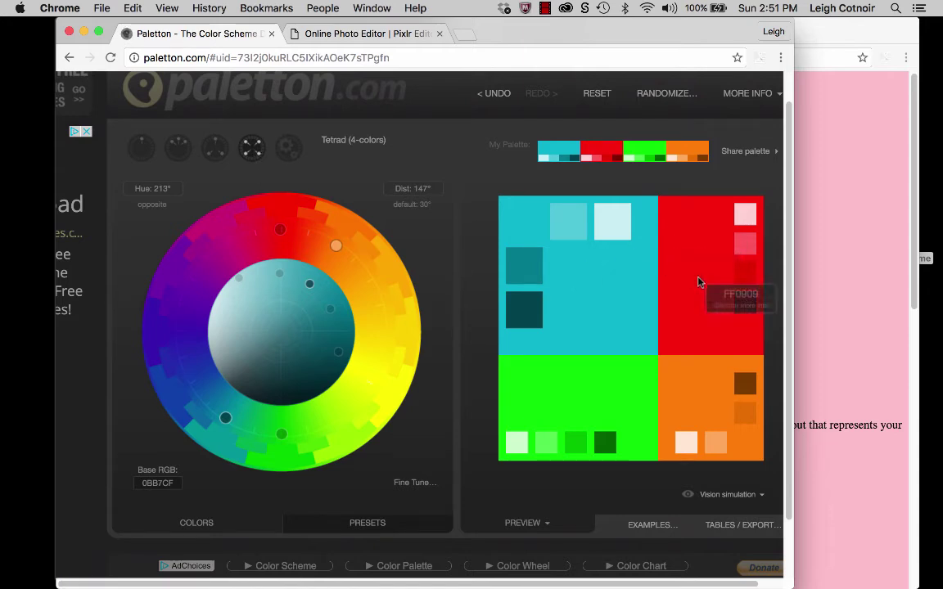
pyautogui.click(286, 147)
pyautogui.click(250, 149)
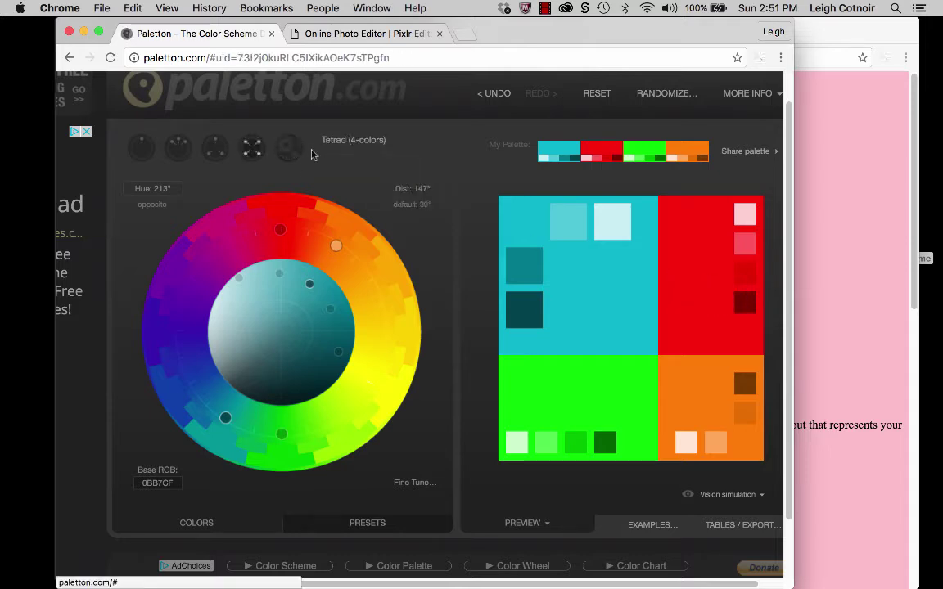
pyautogui.click(286, 147)
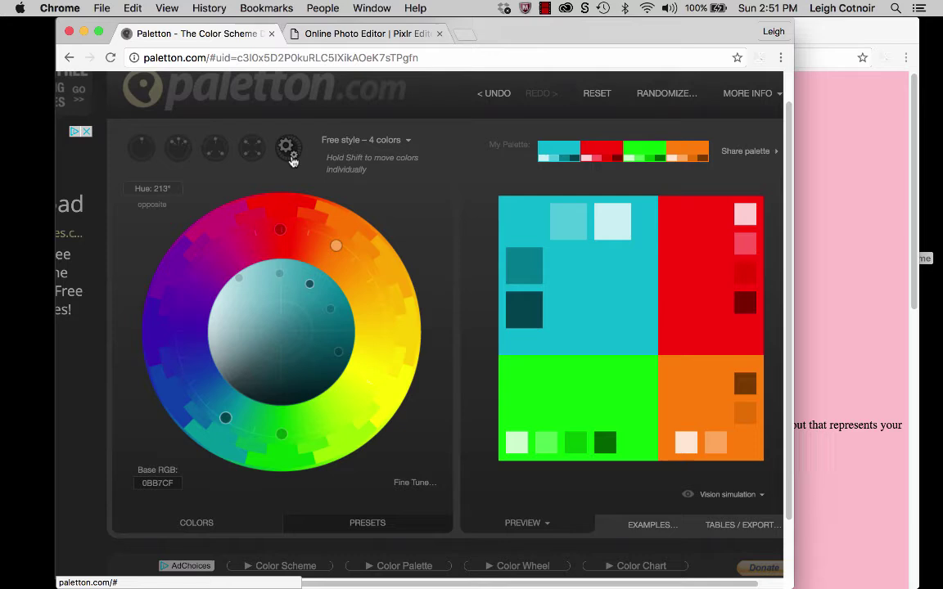
pyautogui.click(254, 152)
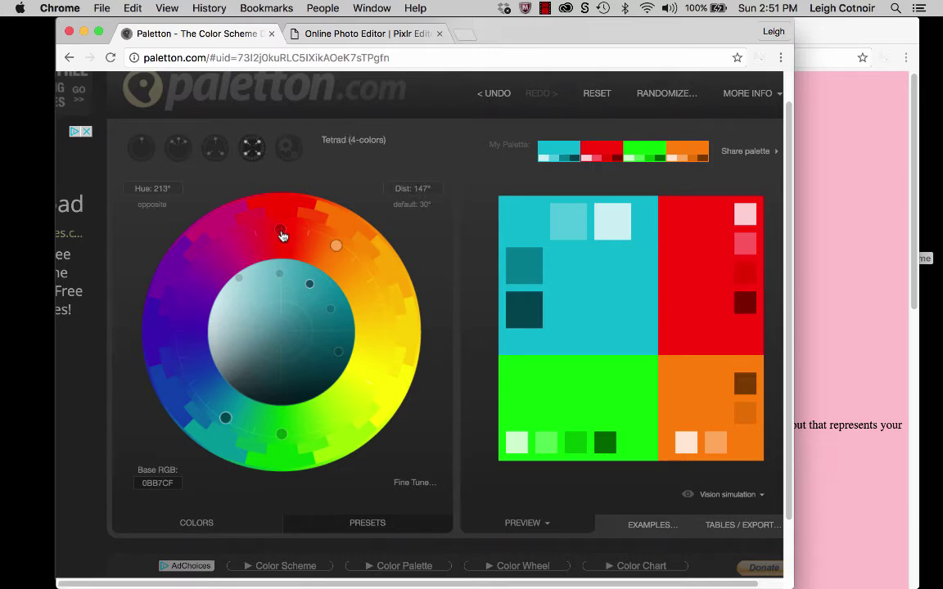
pyautogui.moveTo(282, 236); pyautogui.dragTo(301, 234)
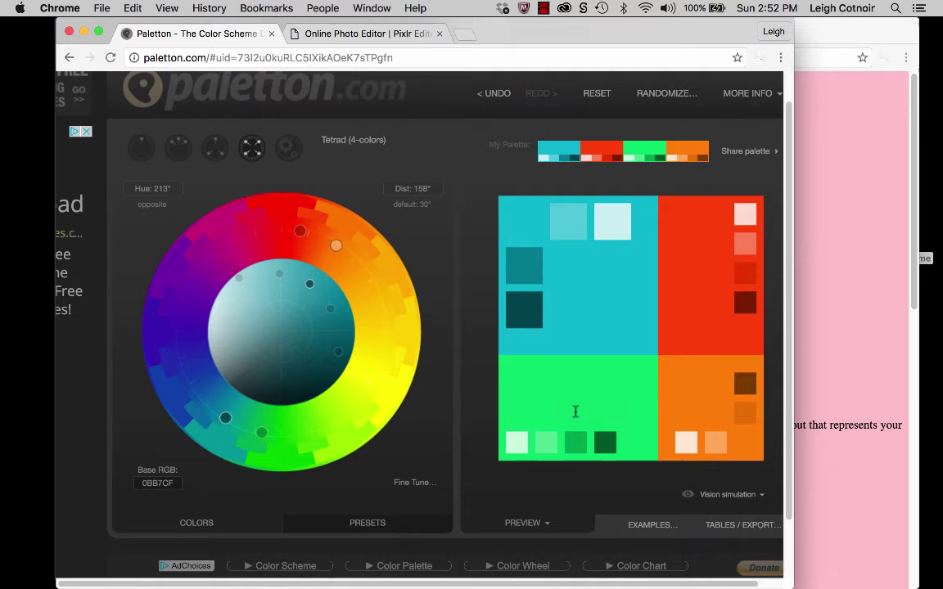
pyautogui.moveTo(568, 400)
# Step: Switch to Free style – 4 colors and move the green secondary colour around to yellow
pyautogui.click(287, 150)
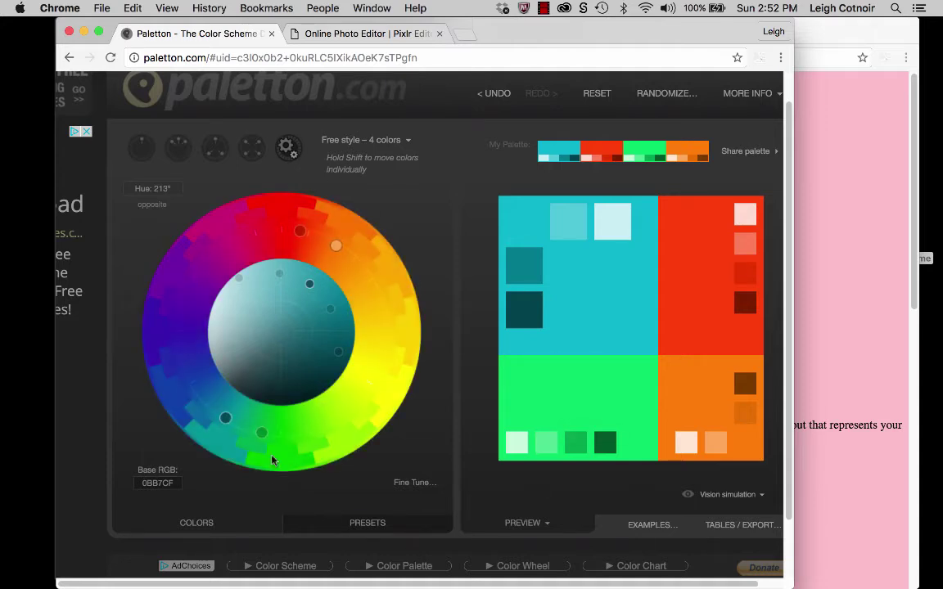
pyautogui.moveTo(266, 438); pyautogui.dragTo(376, 351)
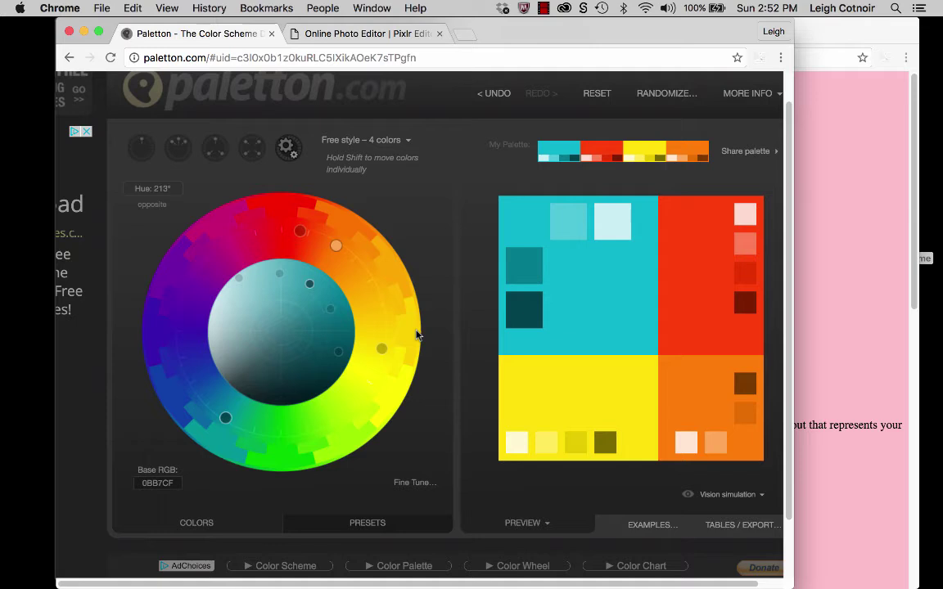
pyautogui.moveTo(343, 359); pyautogui.dragTo(336, 362)
# Step: Nudge the locked shades brighter until the base colour reads 04BCD6
pyautogui.click(281, 446)
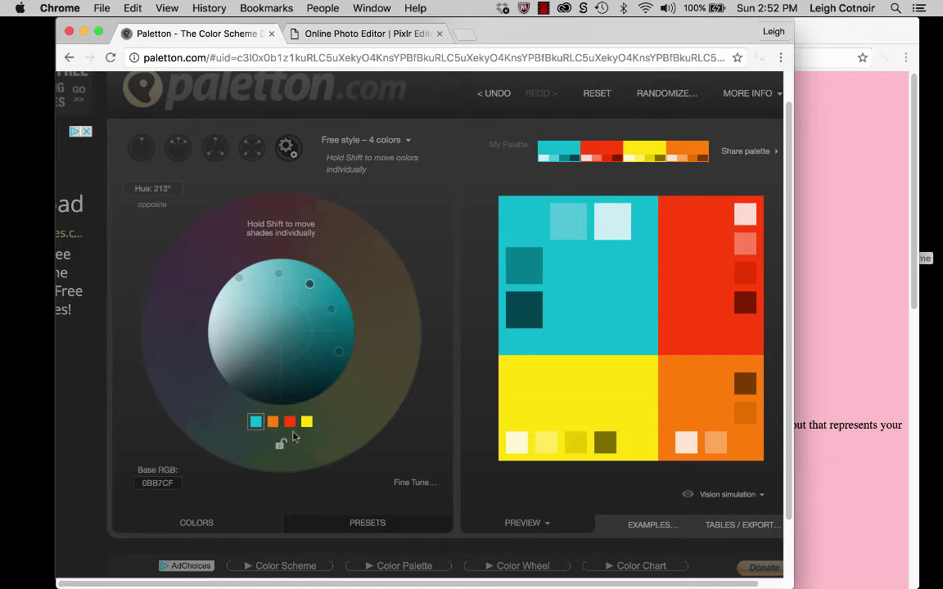
pyautogui.click(282, 444)
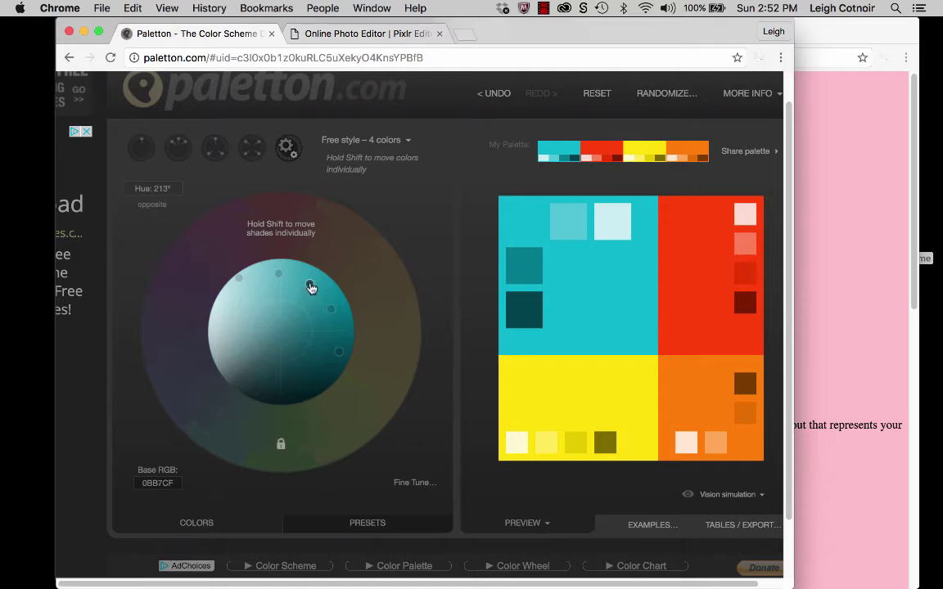
pyautogui.moveTo(310, 284); pyautogui.dragTo(316, 287)
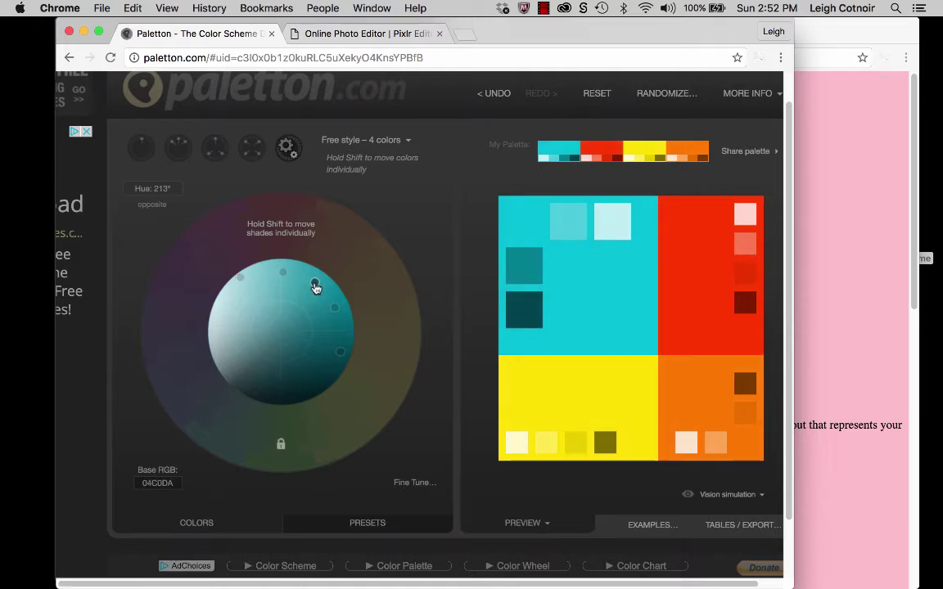
pyautogui.click(316, 287)
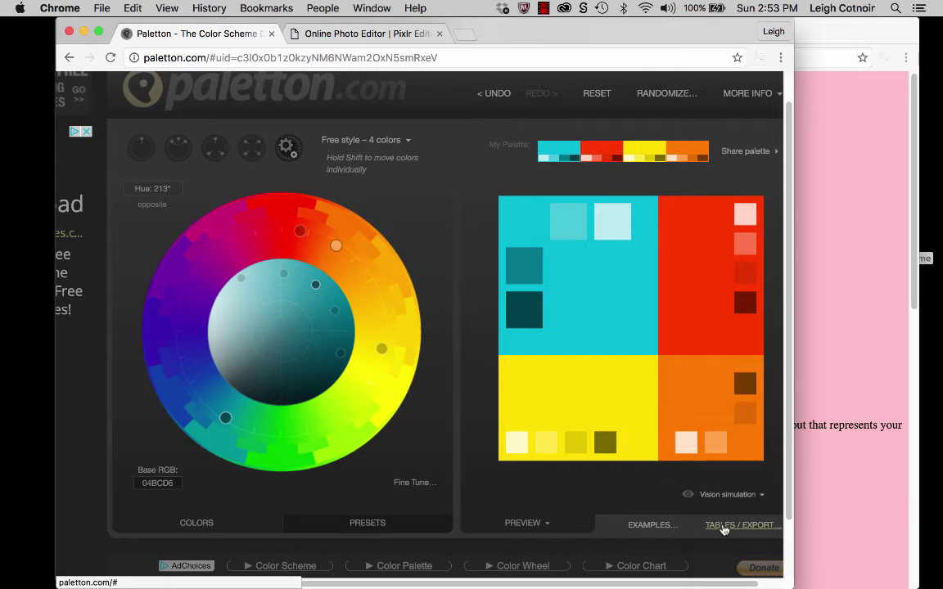
# Step: View the palette's shareable 'My Color Palette!' preview in a new tab, then return to the designer
pyautogui.click(756, 154)
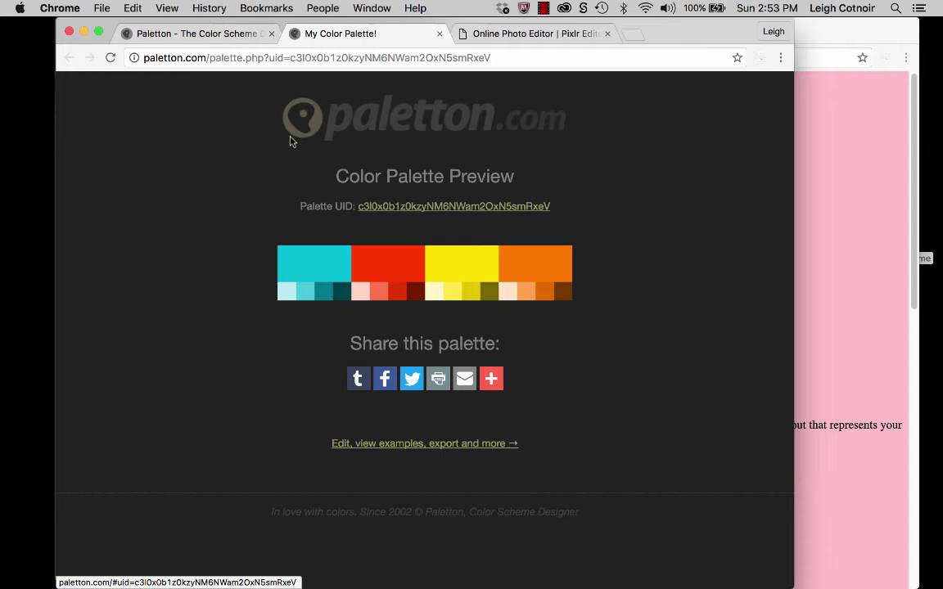
pyautogui.click(187, 34)
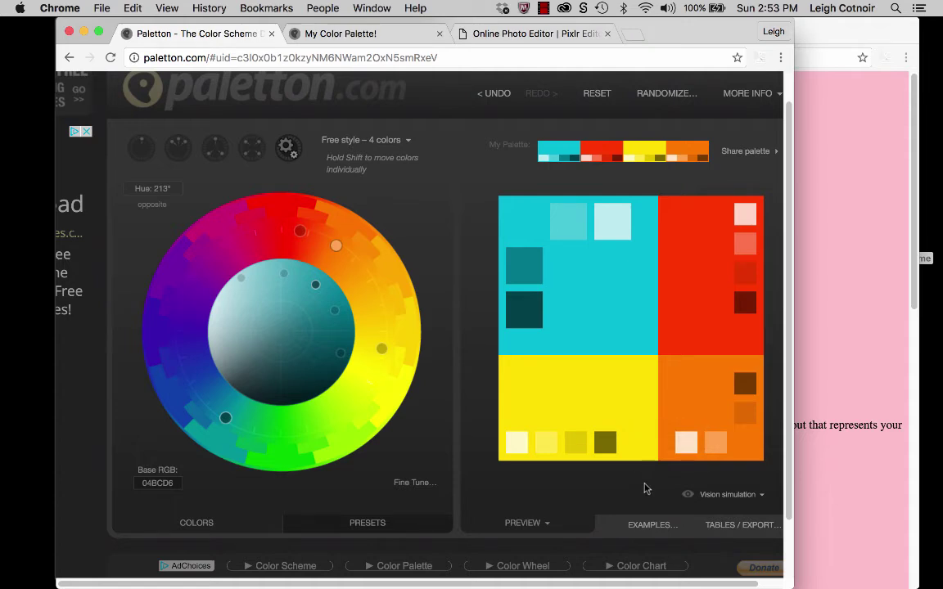
# Step: From the colour tables, including hex BEEAF0, export the colour list as an HTML page
pyautogui.click(728, 526)
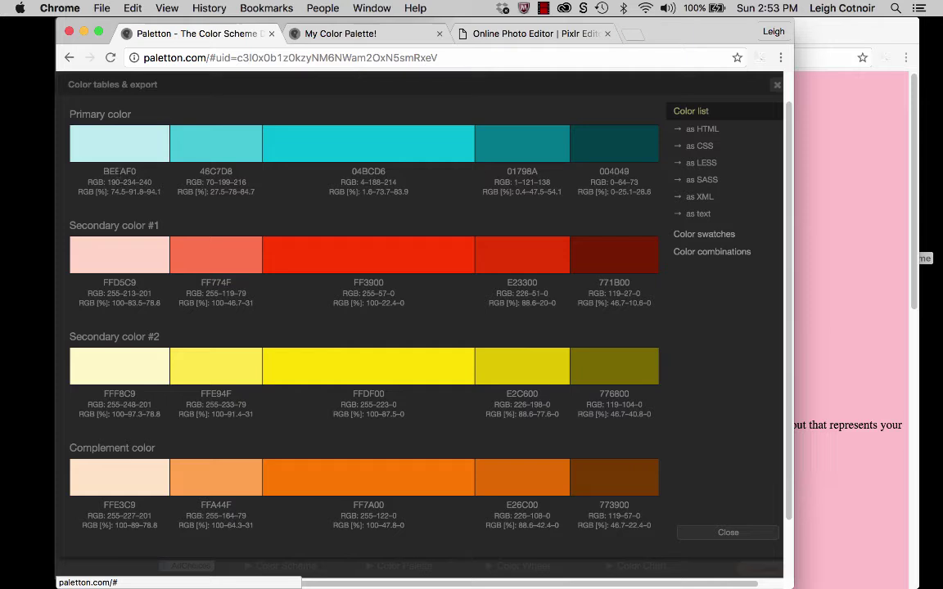
pyautogui.click(119, 171)
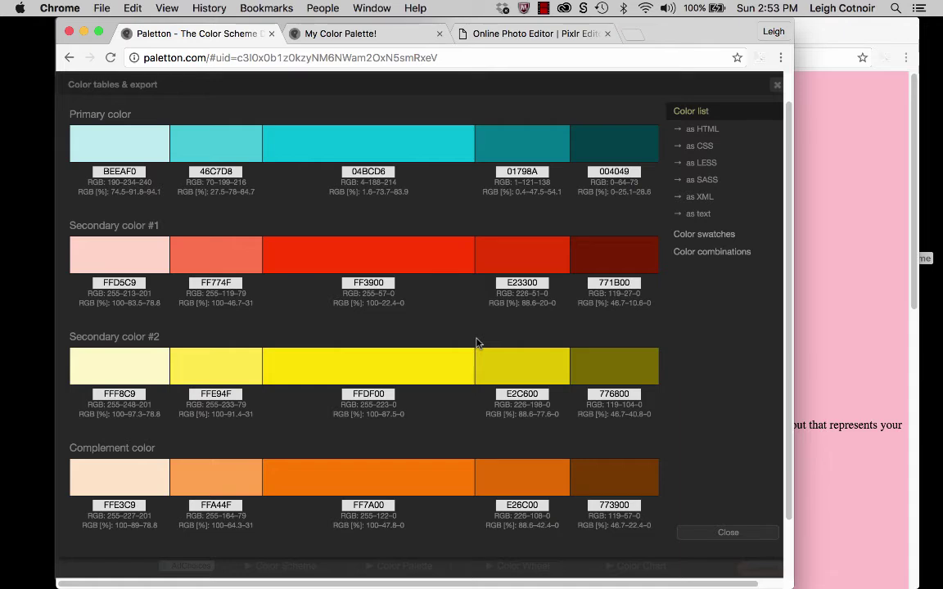
pyautogui.click(707, 130)
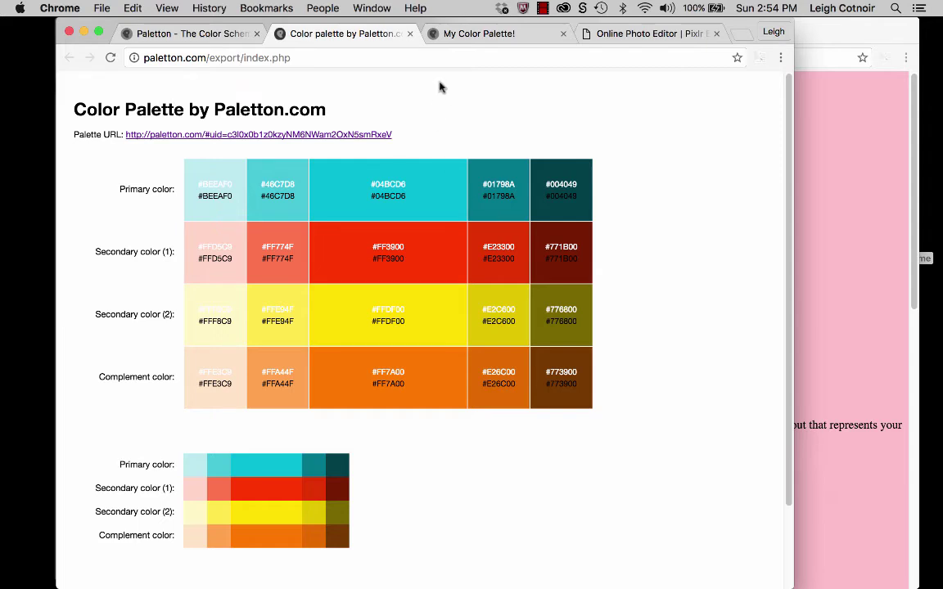
# Step: Save the export page into a new 'resources' folder inside Desktop's course folder > assignment2
pyautogui.click(106, 8)
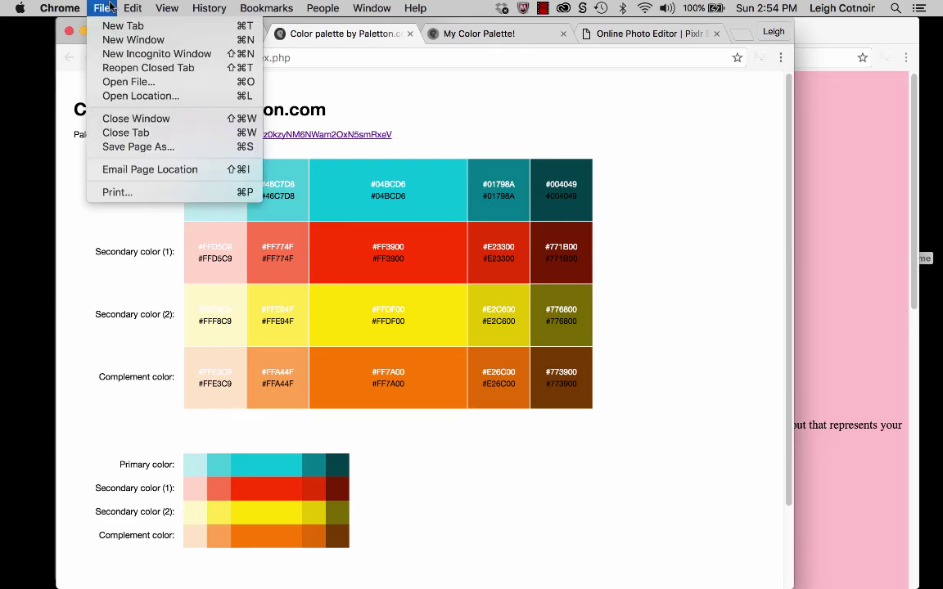
pyautogui.click(141, 147)
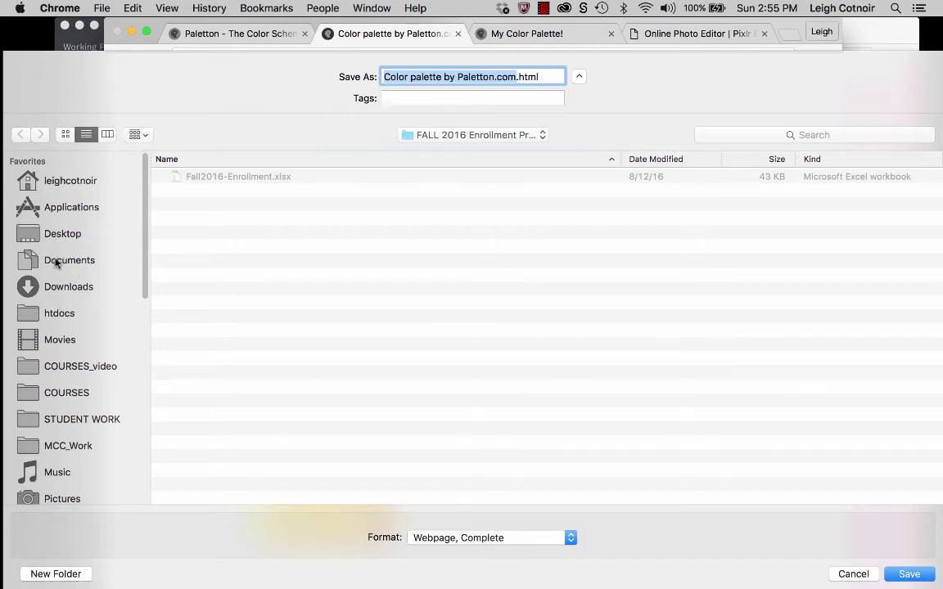
pyautogui.click(62, 234)
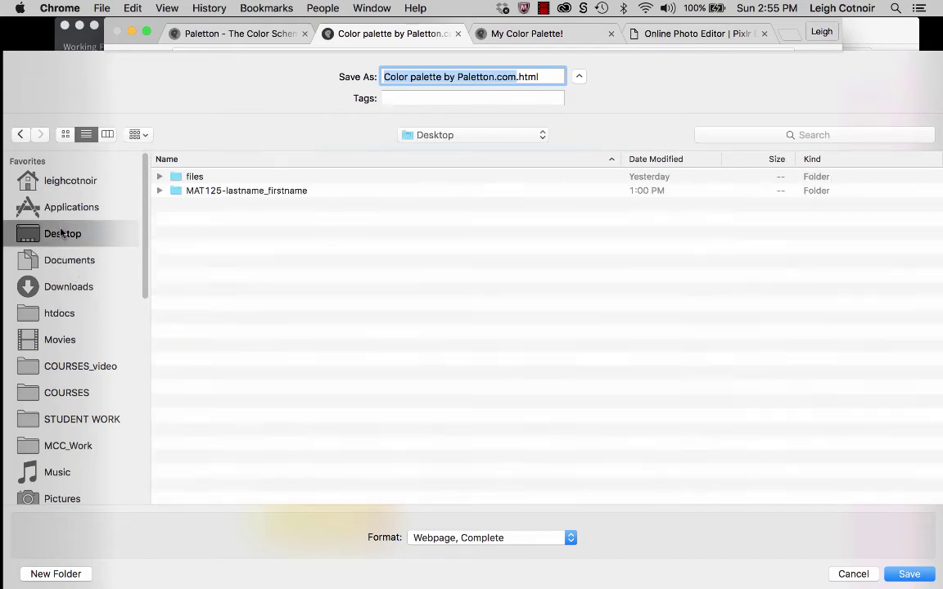
pyautogui.doubleClick(210, 191)
pyautogui.doubleClick(208, 192)
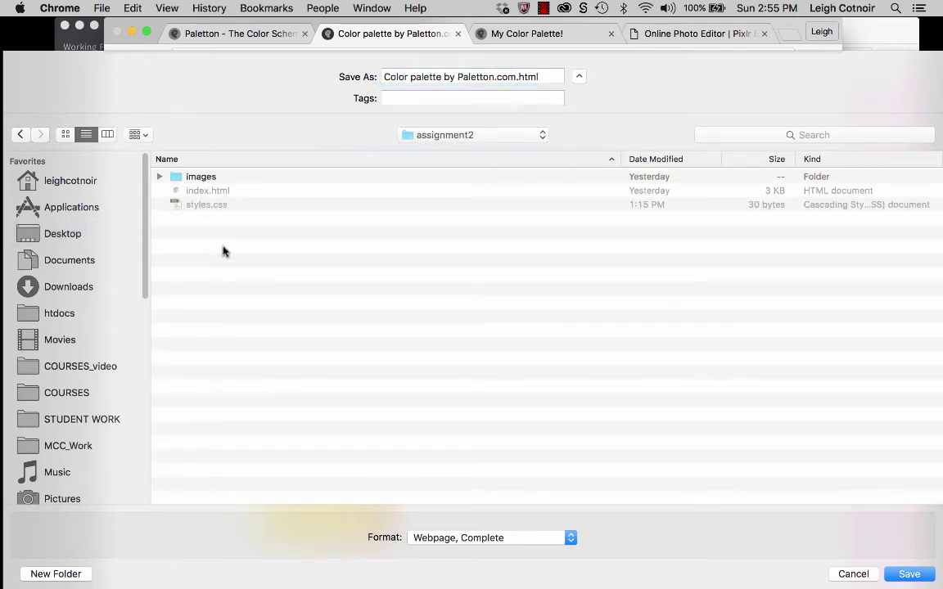
pyautogui.click(74, 574)
pyautogui.write('r')
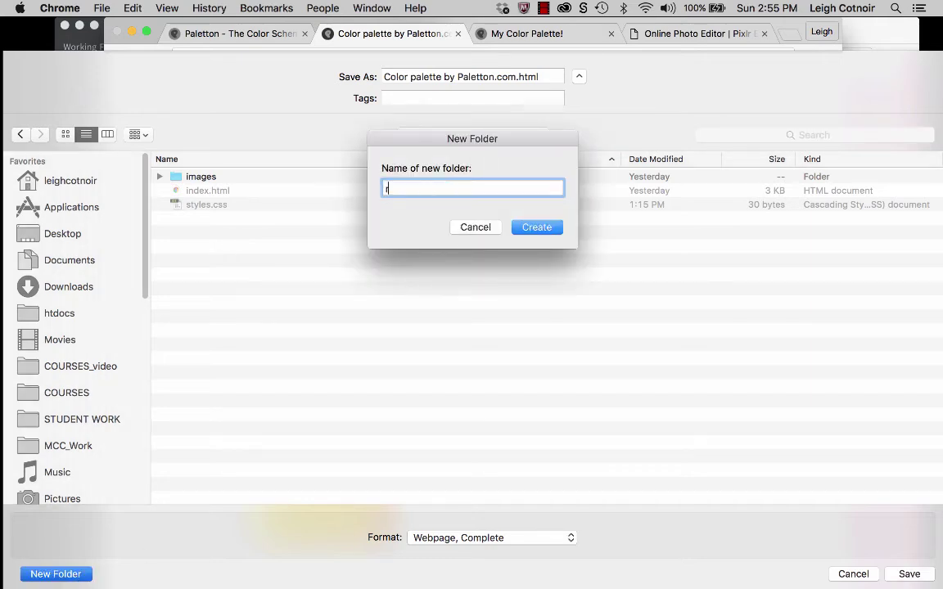
pyautogui.write('esor')
pyautogui.press('BackSpace')
pyautogui.write('urces')
pyautogui.press('Return')
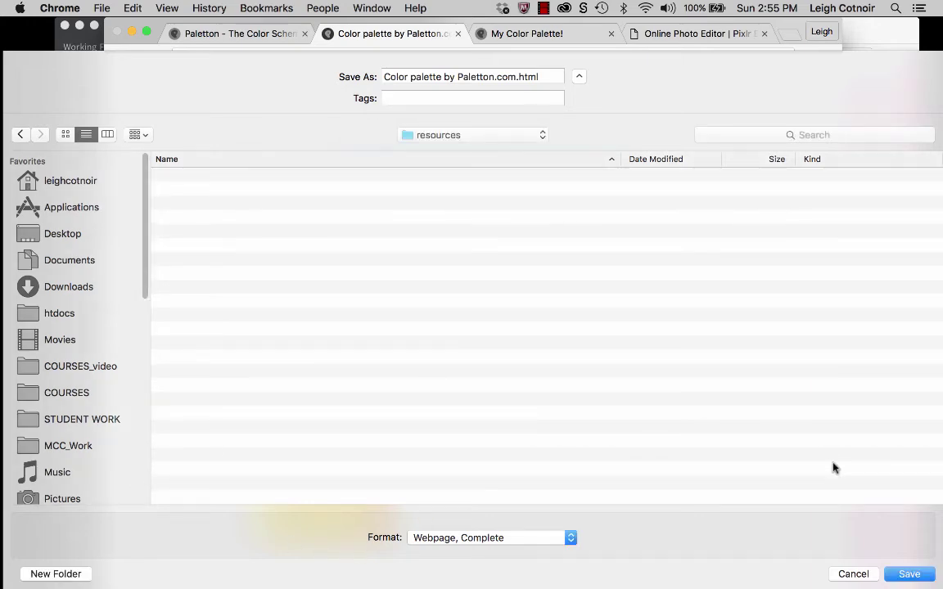
pyautogui.click(910, 574)
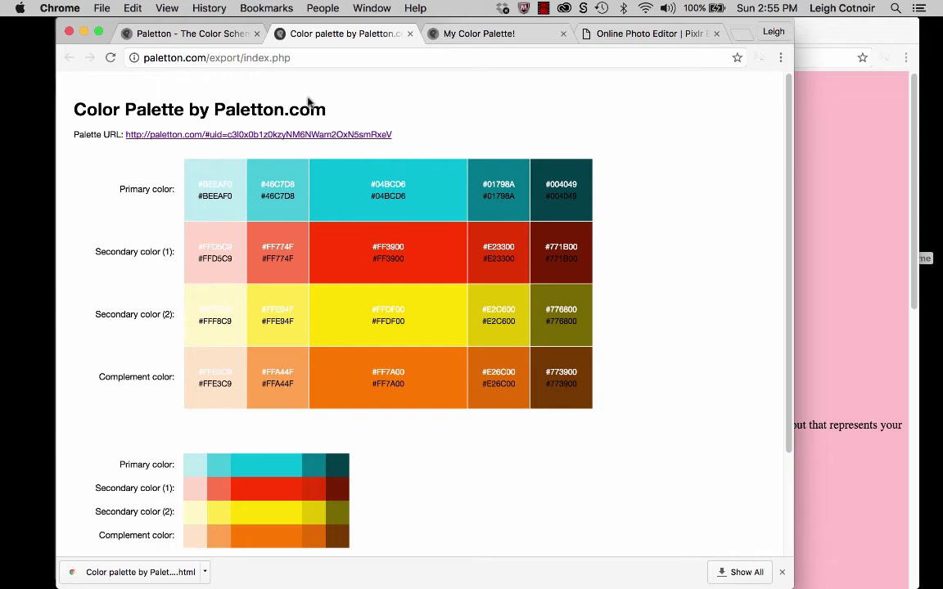
# Step: Back in the designer's export panel, show the palette as colour swatches
pyautogui.click(185, 33)
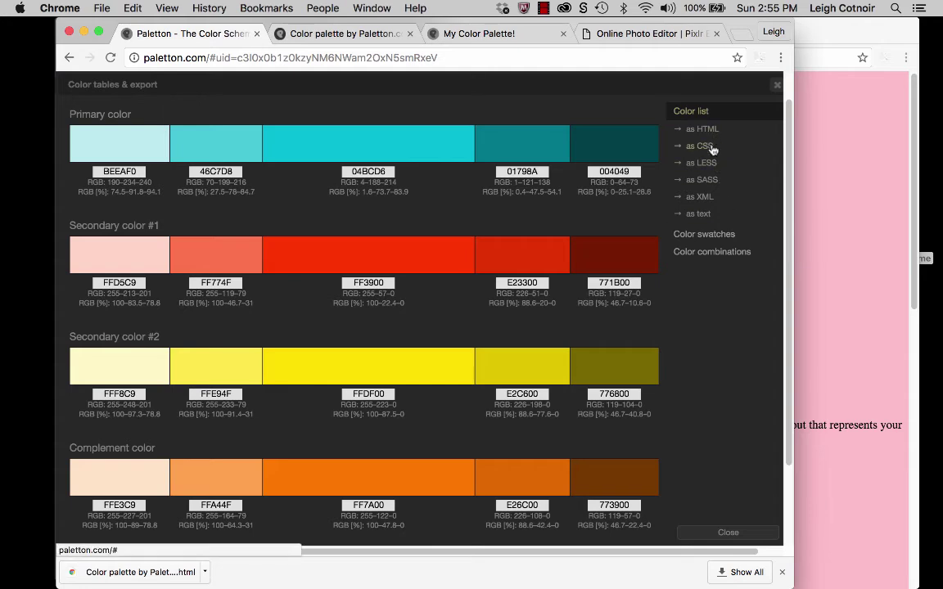
pyautogui.click(707, 238)
pyautogui.scroll(-3, 432, 239)
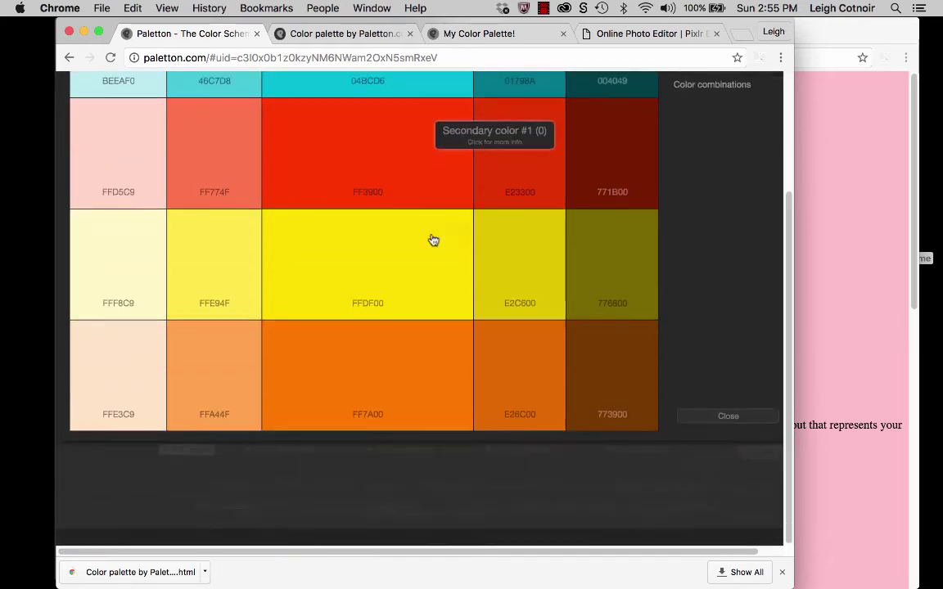
pyautogui.scroll(4, 433, 240)
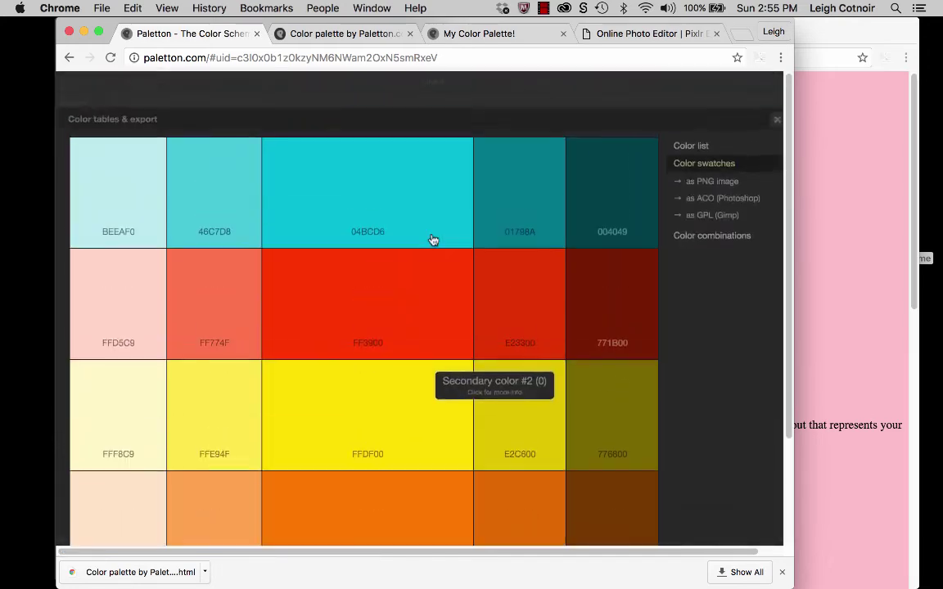
# Step: Review the Color combinations contrast table, then close the colour tables view
pyautogui.click(702, 237)
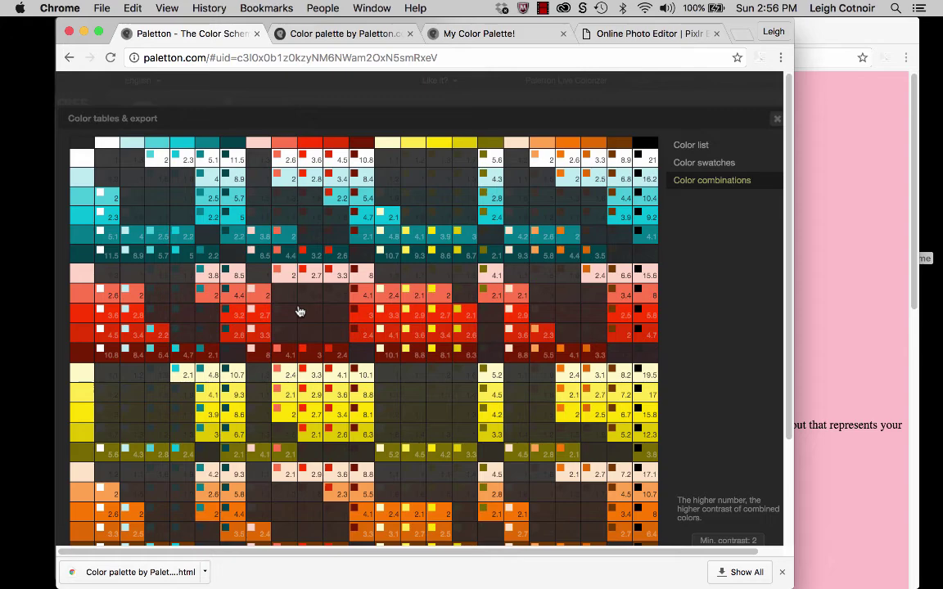
pyautogui.scroll(-2, 301, 312)
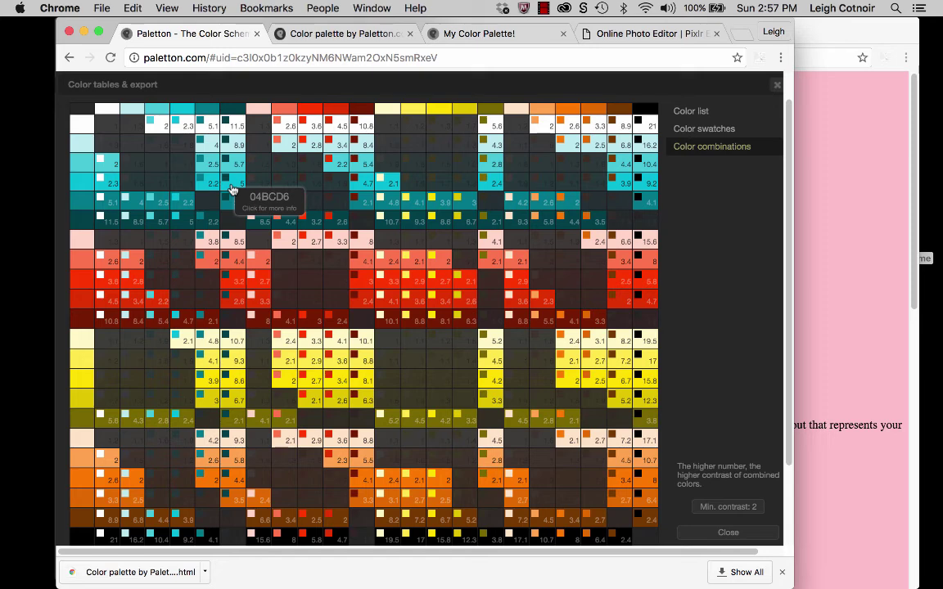
pyautogui.click(726, 533)
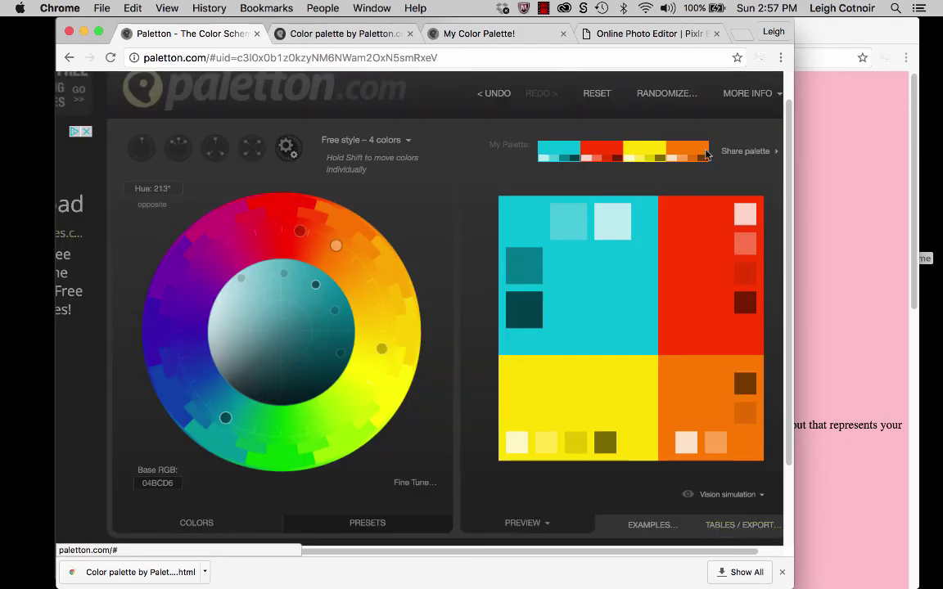
# Step: Preview the palette on the Dark page, Positive design and Negative design layouts
pyautogui.click(649, 527)
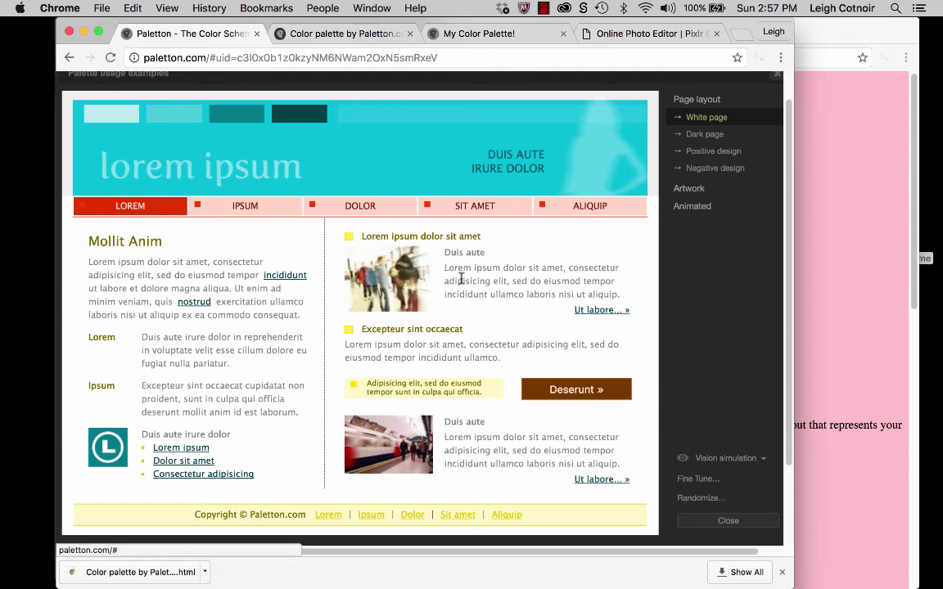
pyautogui.click(706, 134)
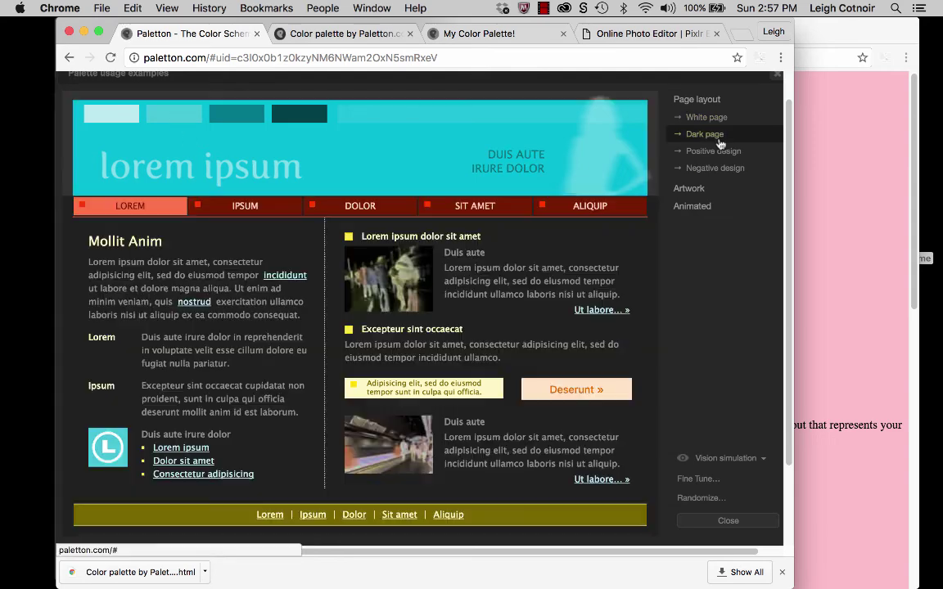
pyautogui.click(720, 152)
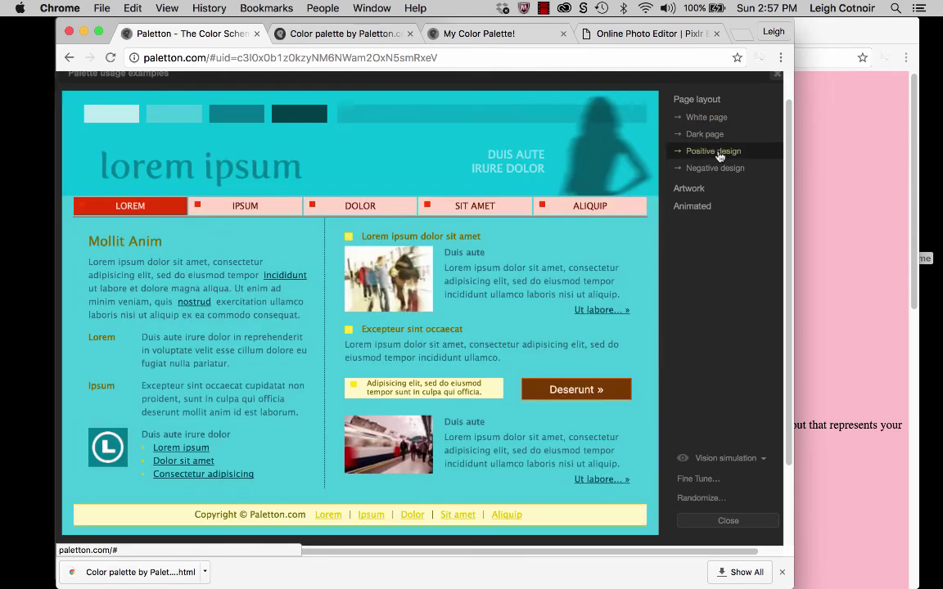
pyautogui.click(717, 169)
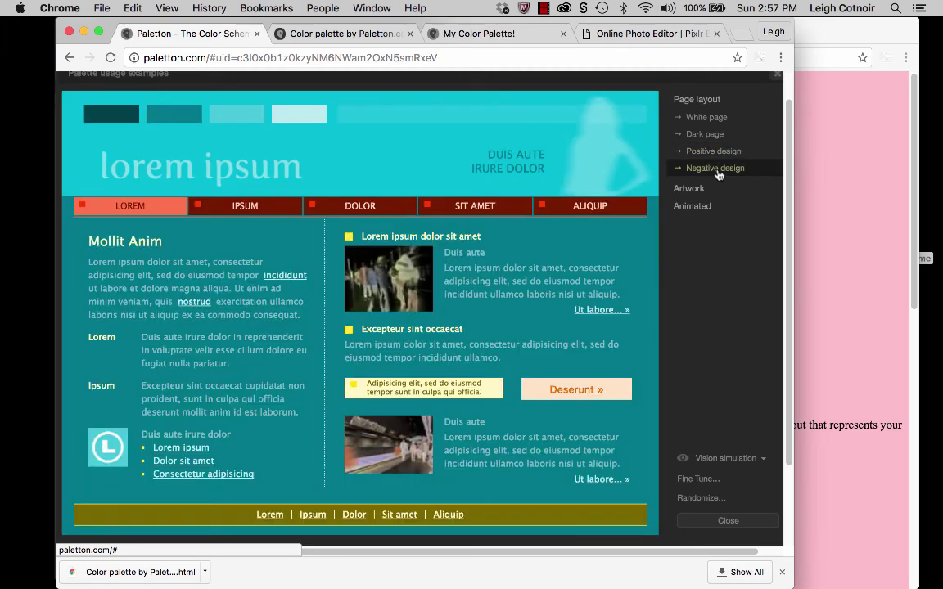
# Step: Preview the Shatter Explosion, Random Flowers and Splash! artwork, plus the animated examples
pyautogui.click(700, 188)
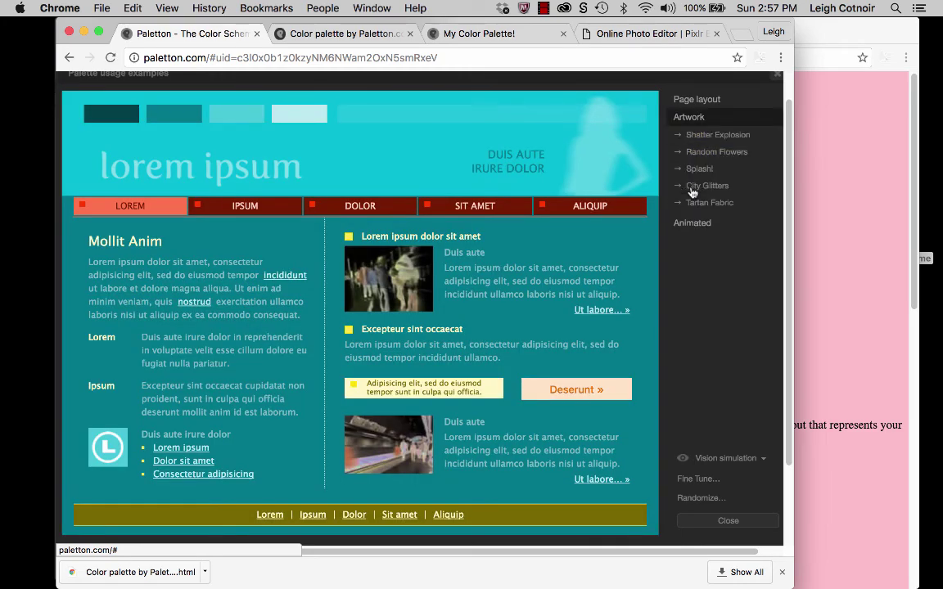
pyautogui.click(699, 136)
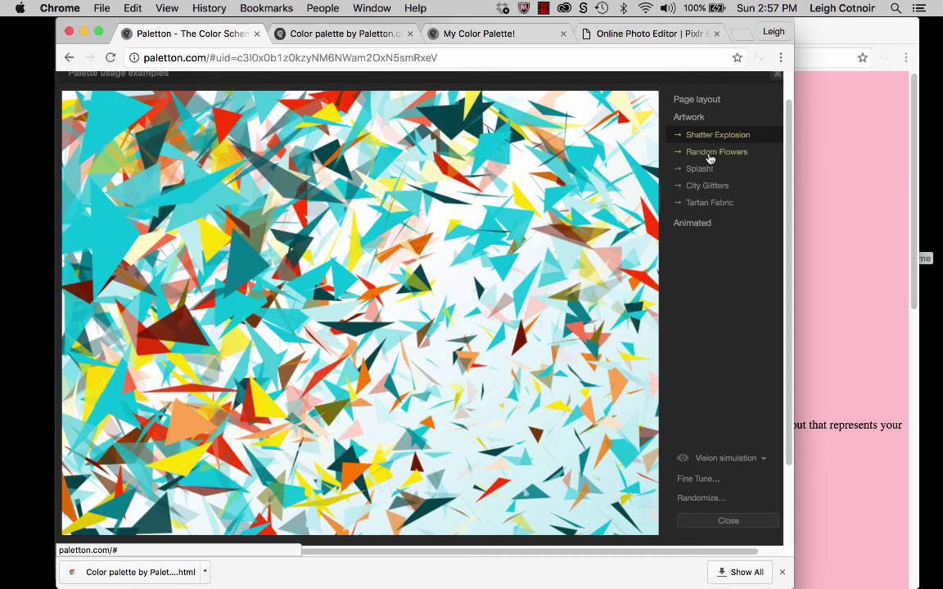
pyautogui.click(709, 156)
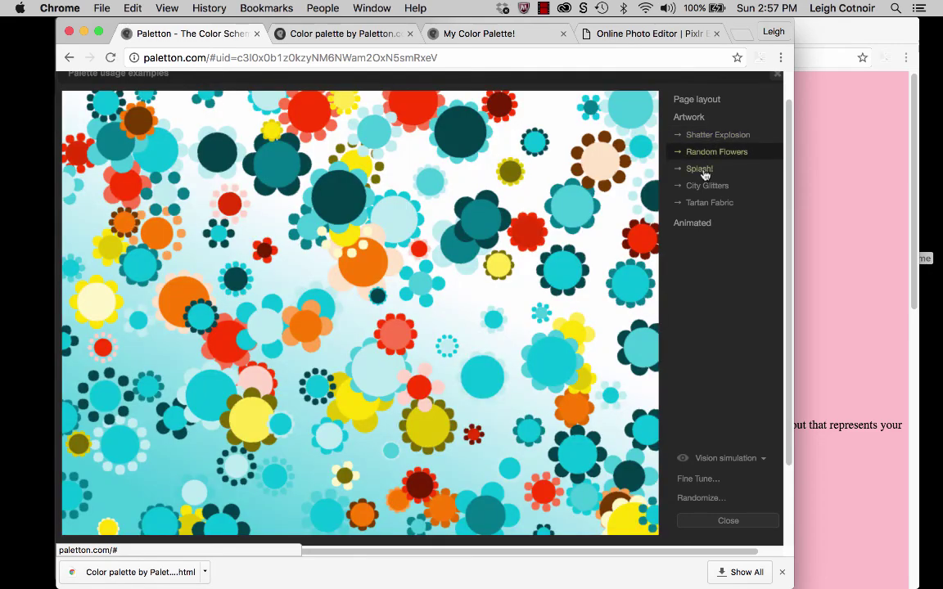
pyautogui.click(704, 172)
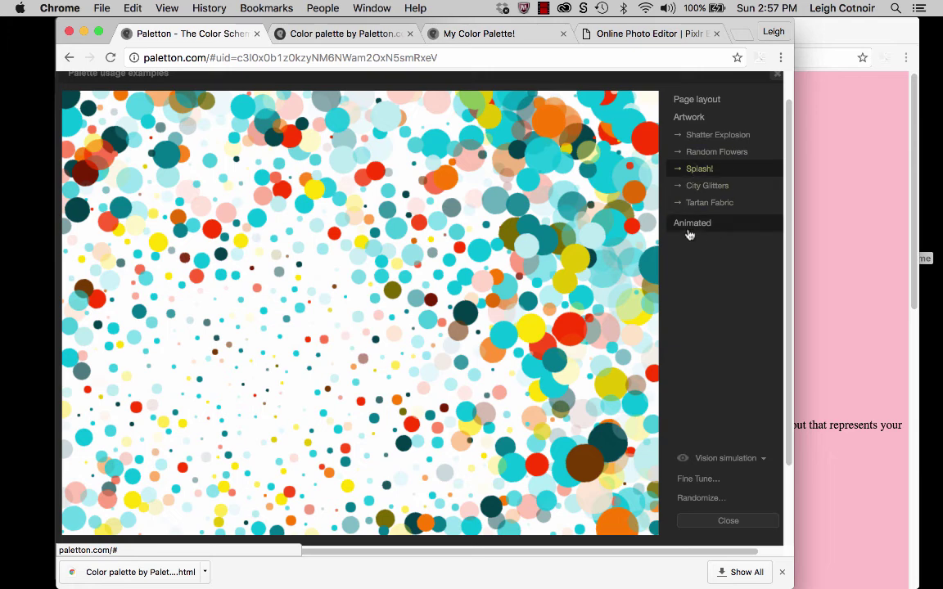
pyautogui.click(689, 225)
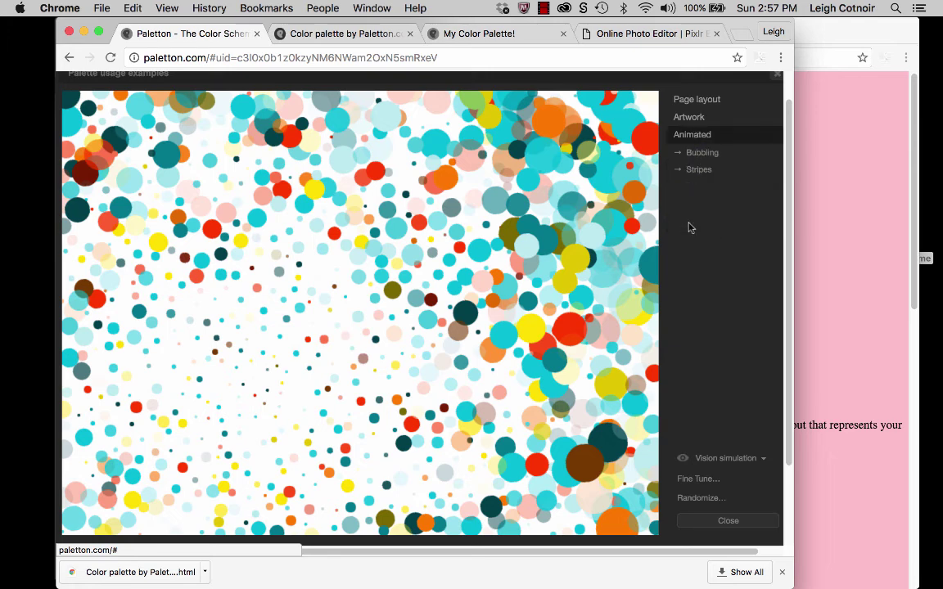
# Step: Apply the Deuteranomaly colour-blind simulation to the palette and close the examples view
pyautogui.click(736, 458)
pyautogui.moveTo(694, 381)
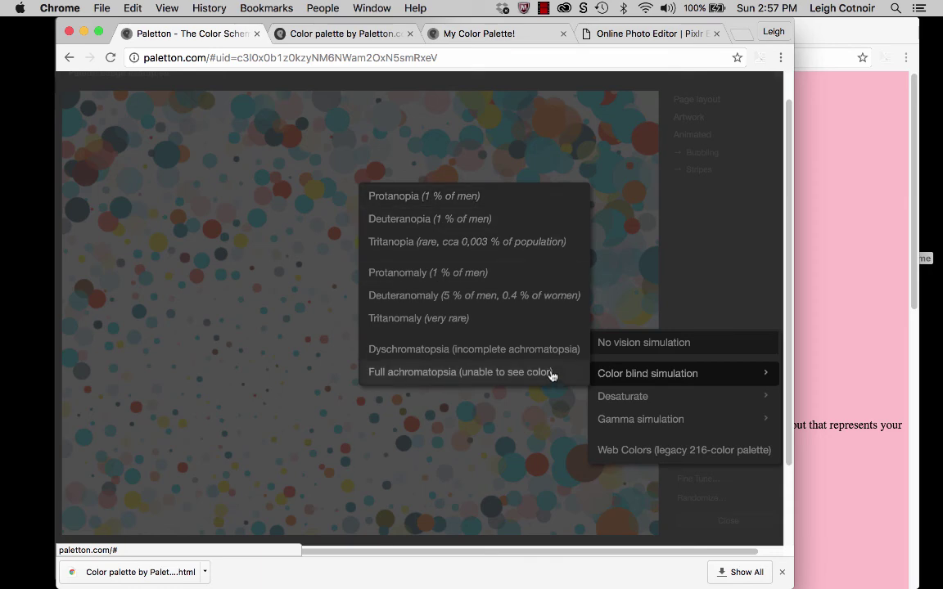
pyautogui.click(527, 295)
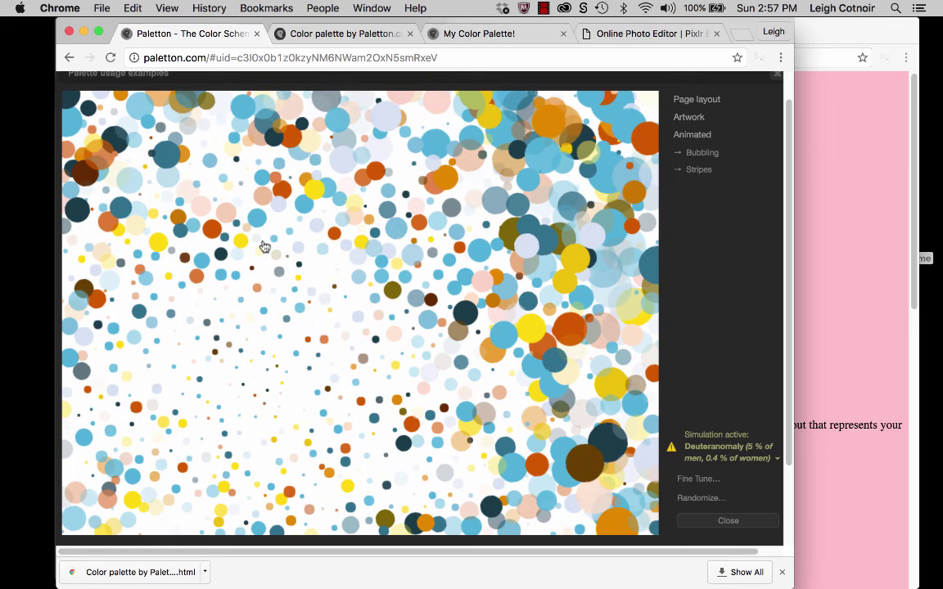
pyautogui.press('Escape')
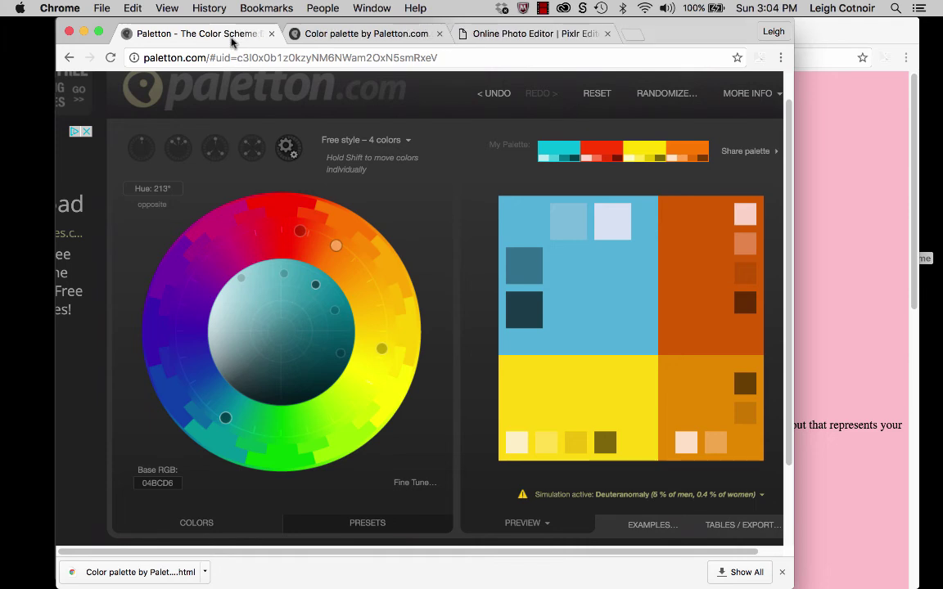
# Step: Shrink the 'Color palette by Paletton.com' window, move it left, and select hex FFD5C9
pyautogui.click(370, 34)
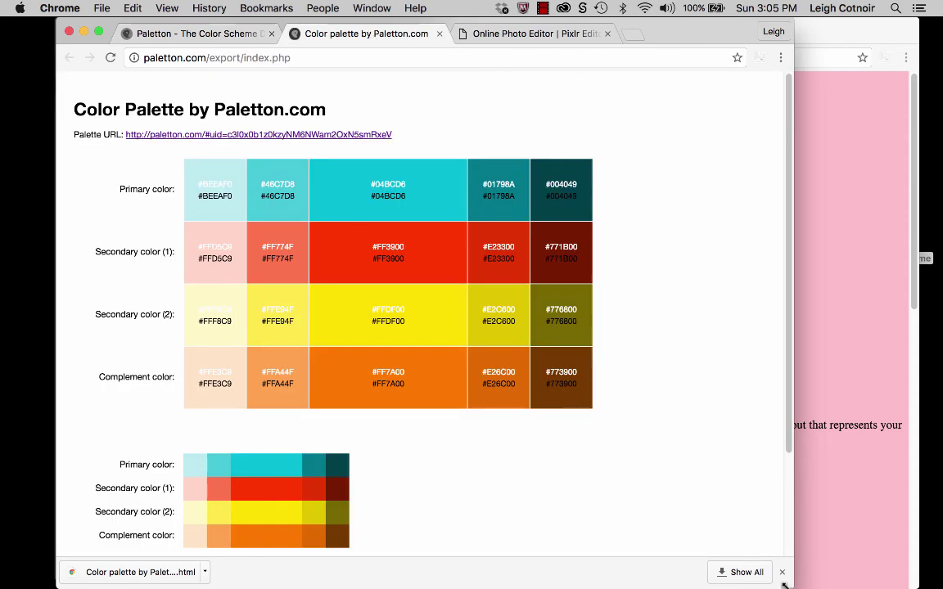
pyautogui.moveTo(783, 584); pyautogui.dragTo(451, 586)
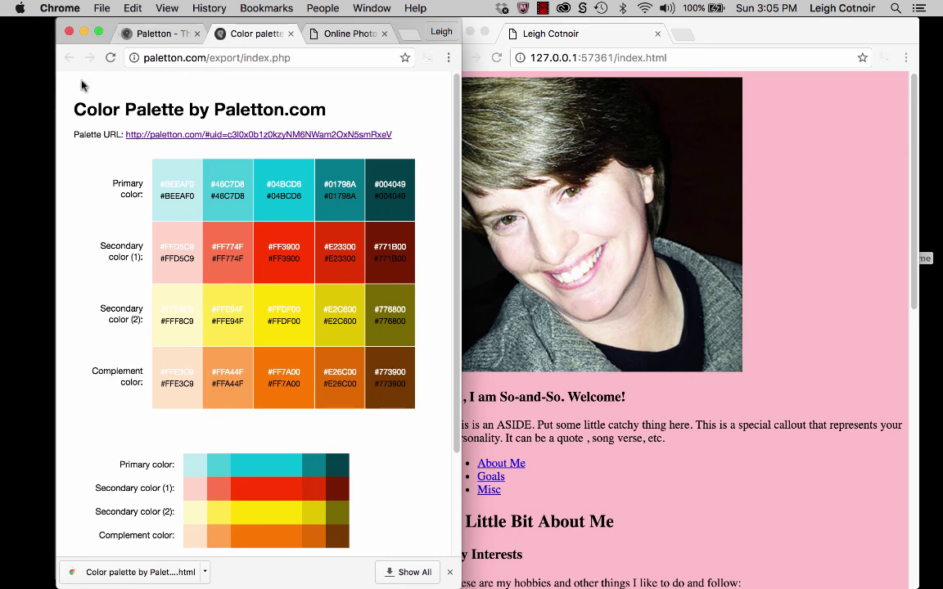
pyautogui.moveTo(116, 24); pyautogui.dragTo(79, 24)
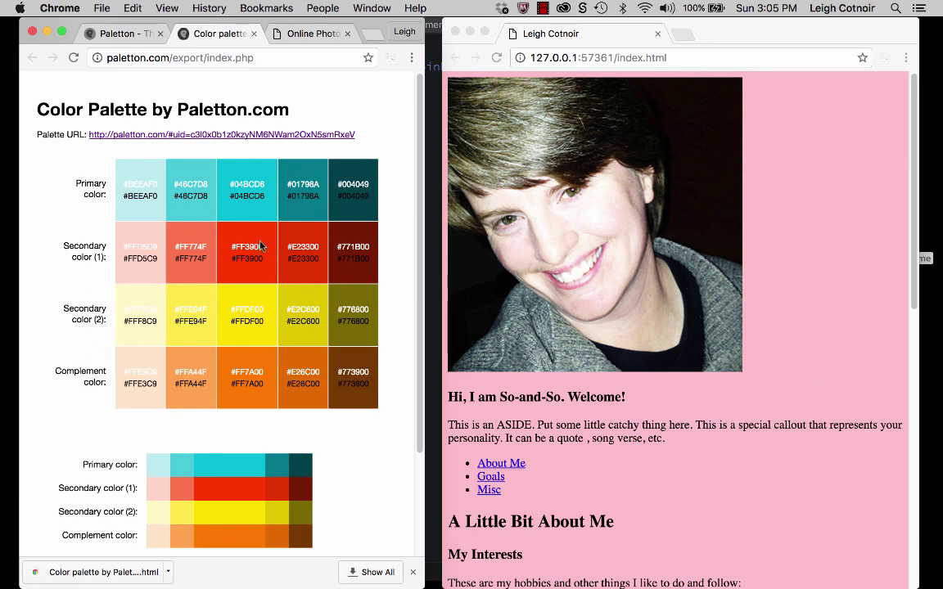
pyautogui.doubleClick(141, 258)
pyautogui.press('super+c')
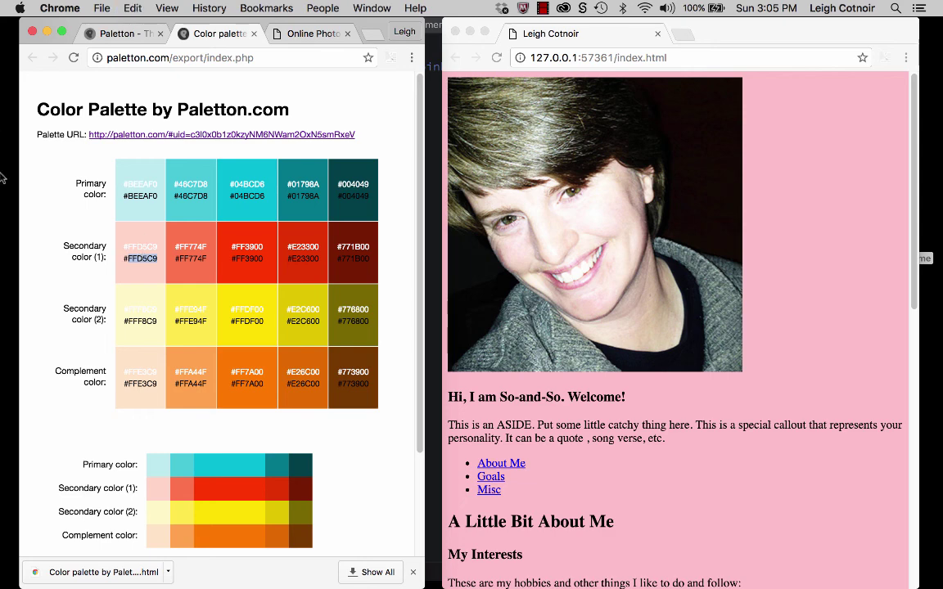
# Step: Replace 'pink' on line 2 of styles.css with #FFD5C9 and check the live preview
pyautogui.click(30, 210)
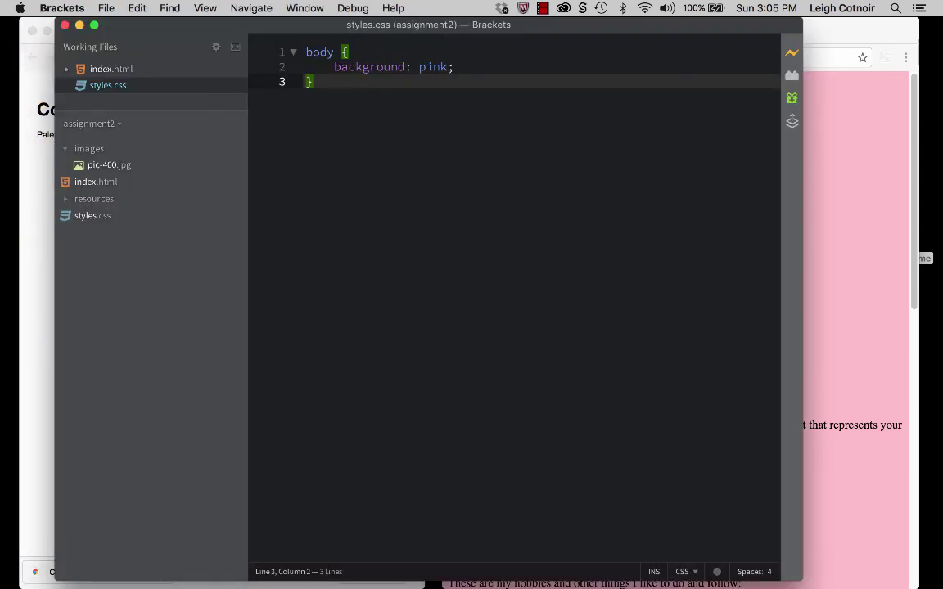
pyautogui.doubleClick(431, 67)
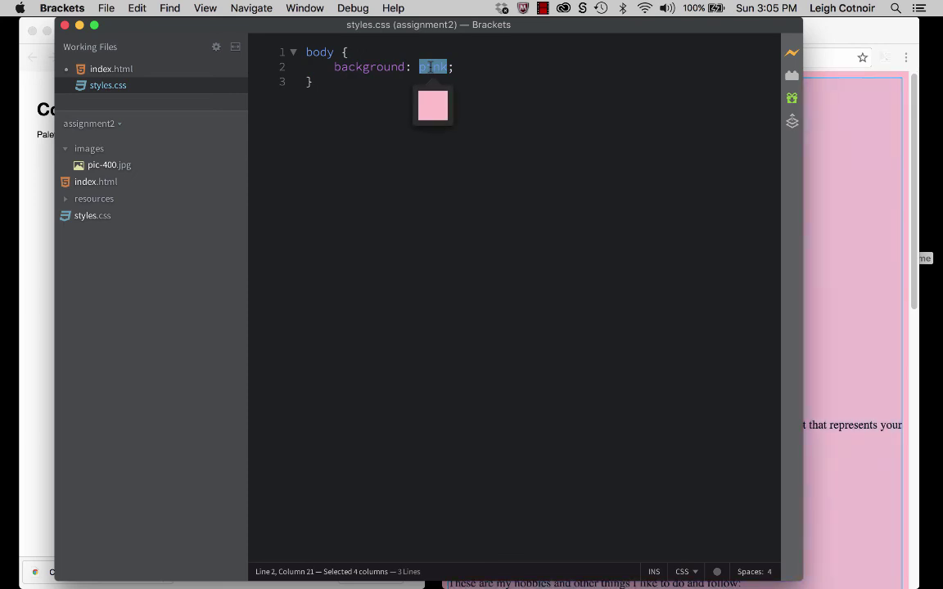
pyautogui.write('#')
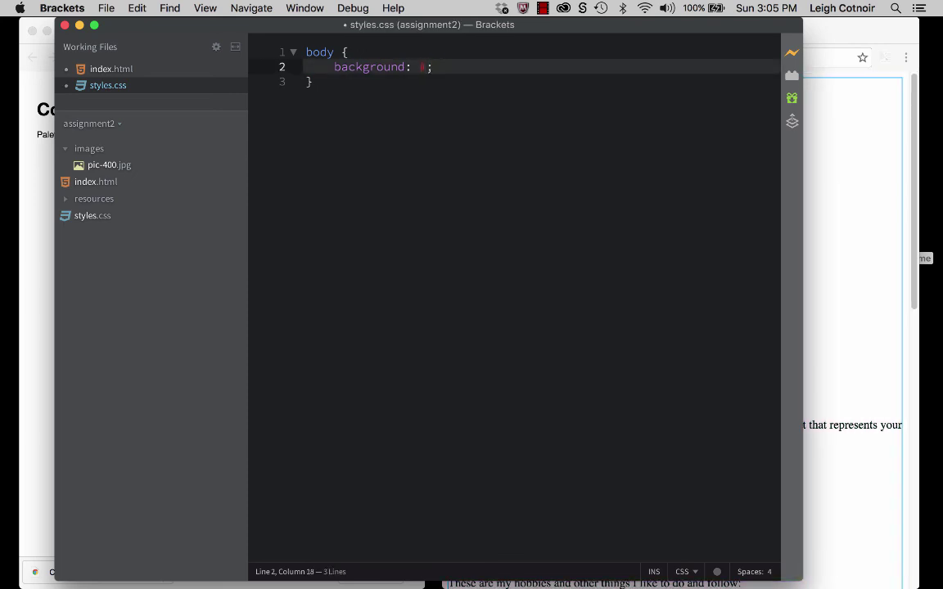
pyautogui.press('super+v')
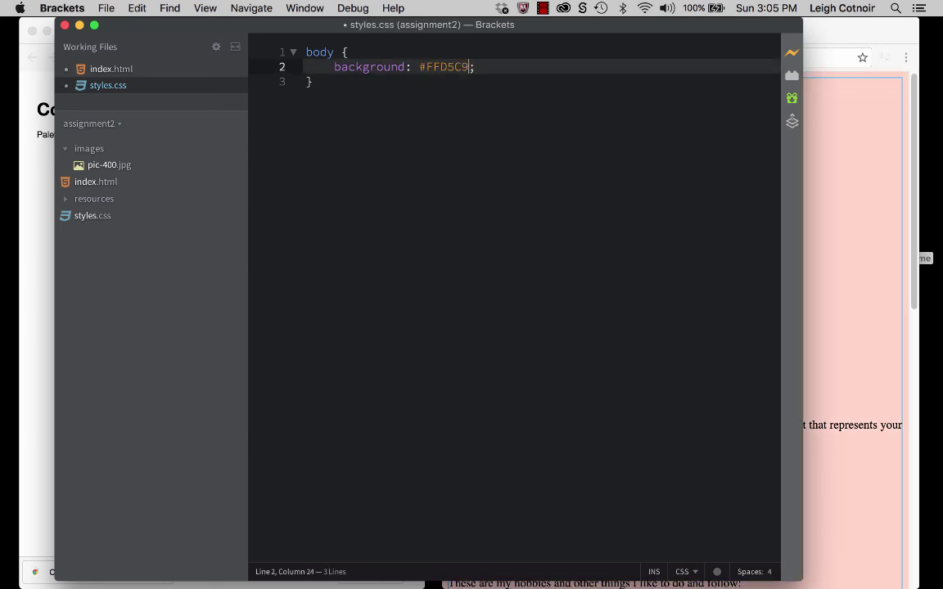
pyautogui.click(865, 32)
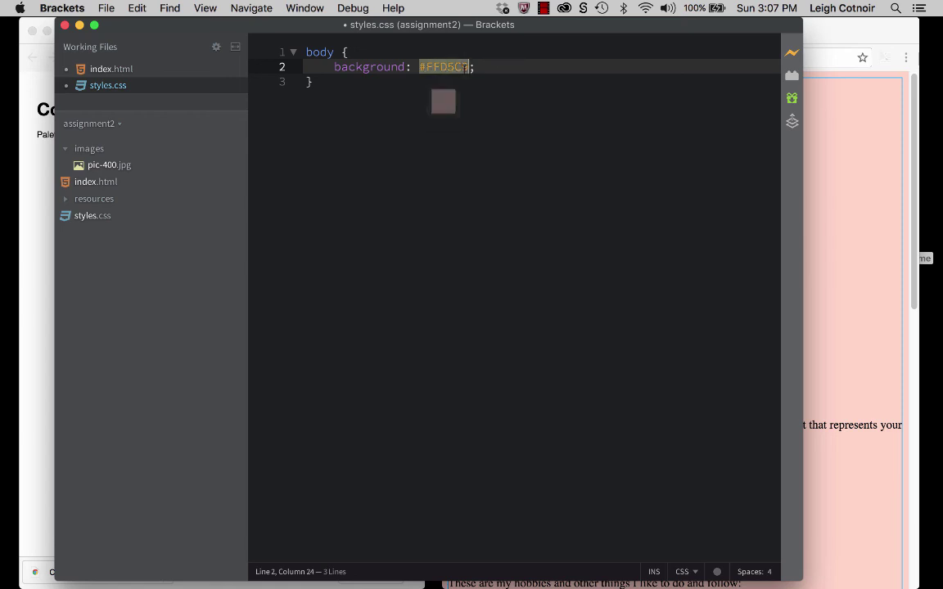
pyautogui.press('Down')
pyautogui.moveTo(443, 66)
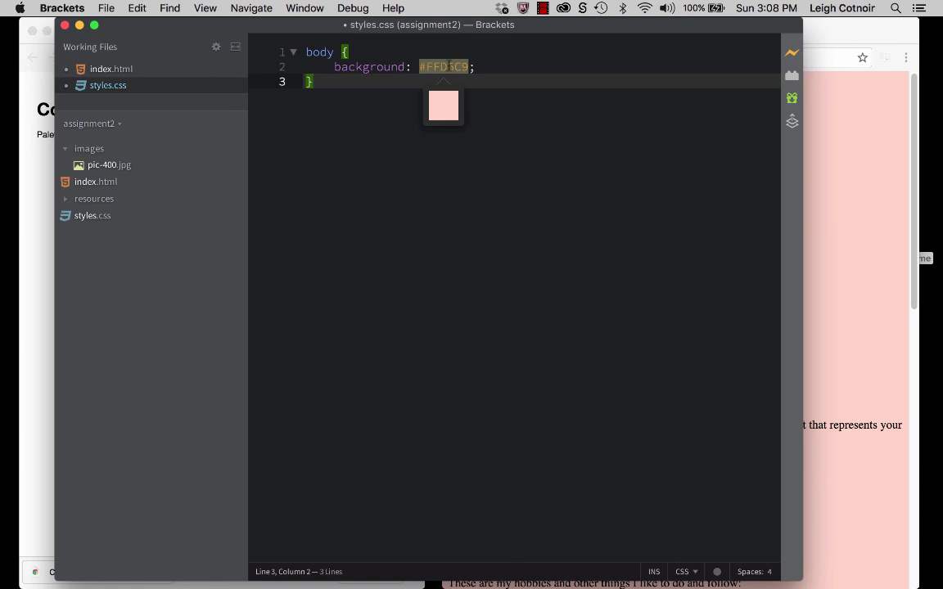
# Step: Lighten the body background to #ffece7 using the inline colour editor
pyautogui.rightClick(448, 69)
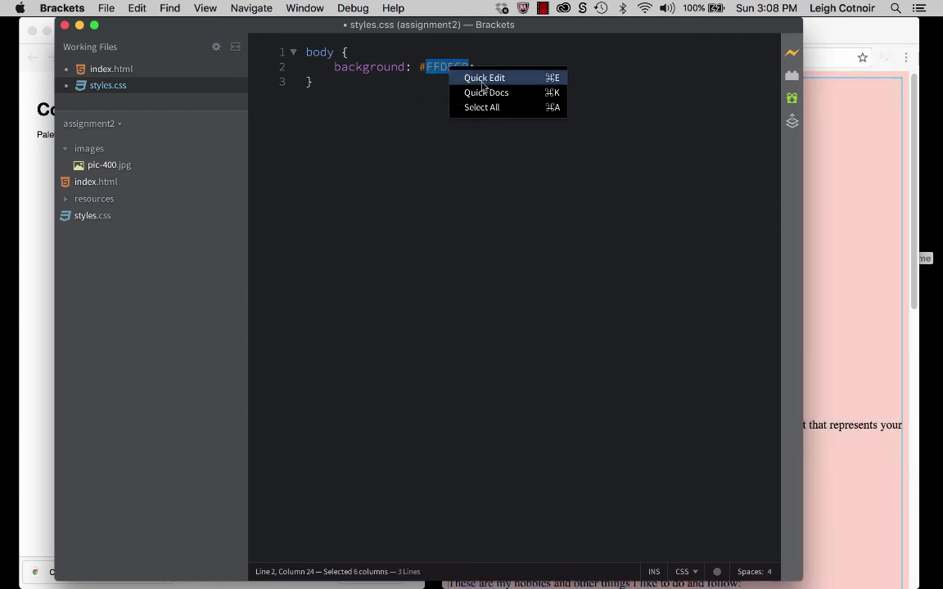
pyautogui.click(483, 79)
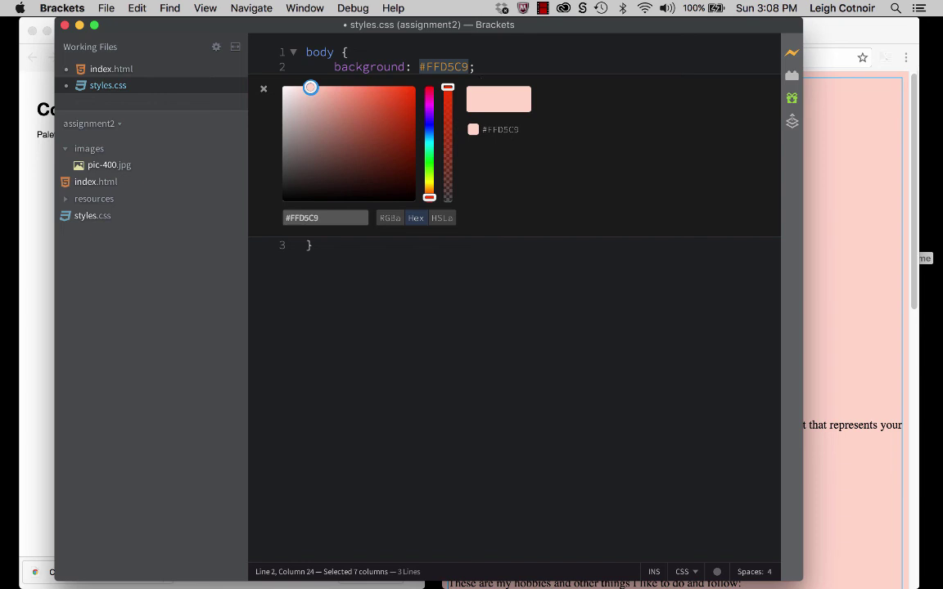
pyautogui.moveTo(619, 25); pyautogui.dragTo(386, 25)
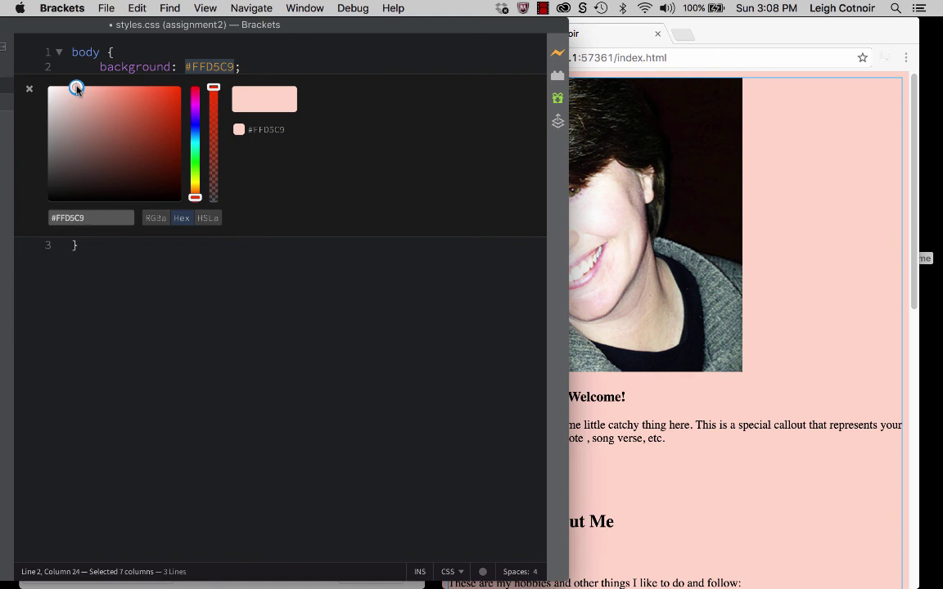
pyautogui.moveTo(76, 89); pyautogui.dragTo(65, 88)
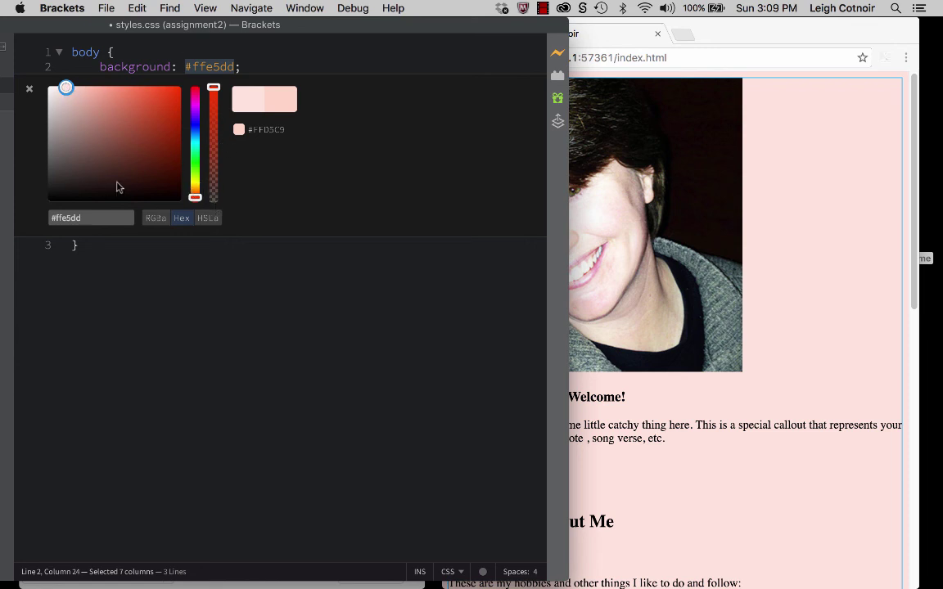
pyautogui.moveTo(60, 89); pyautogui.dragTo(60, 89)
# Step: Close the colour editor and save styles.css
pyautogui.click(28, 92)
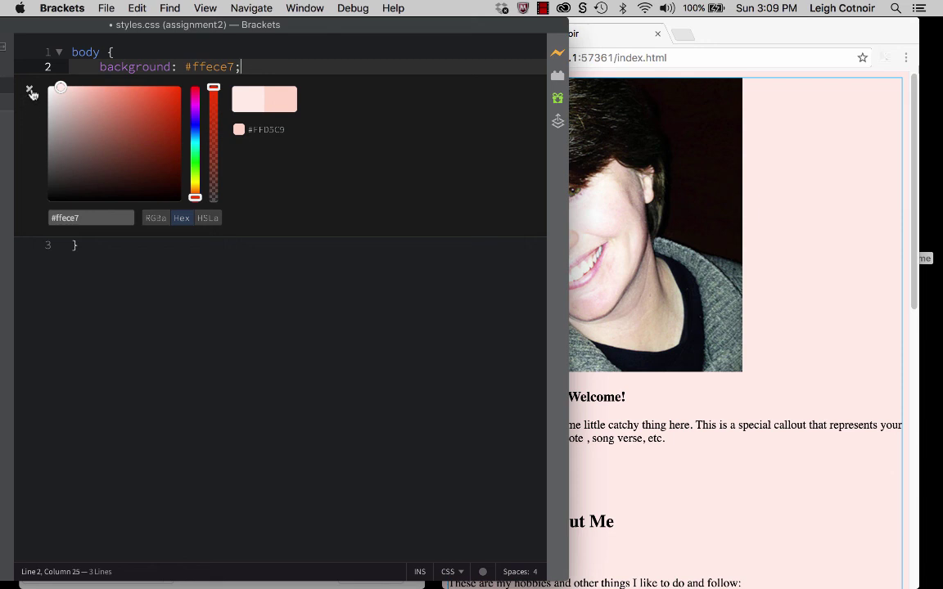
pyautogui.click(30, 92)
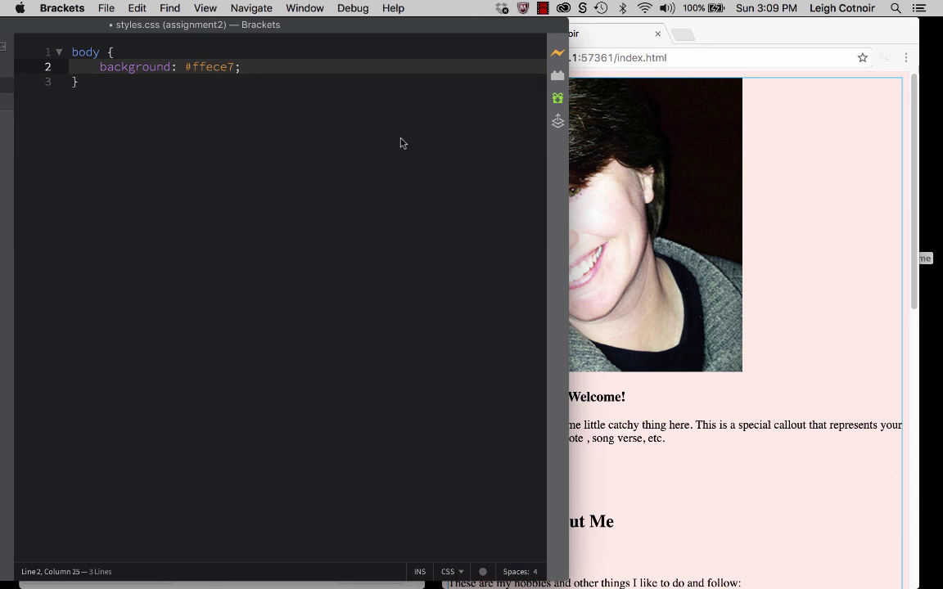
pyautogui.press('super+s')
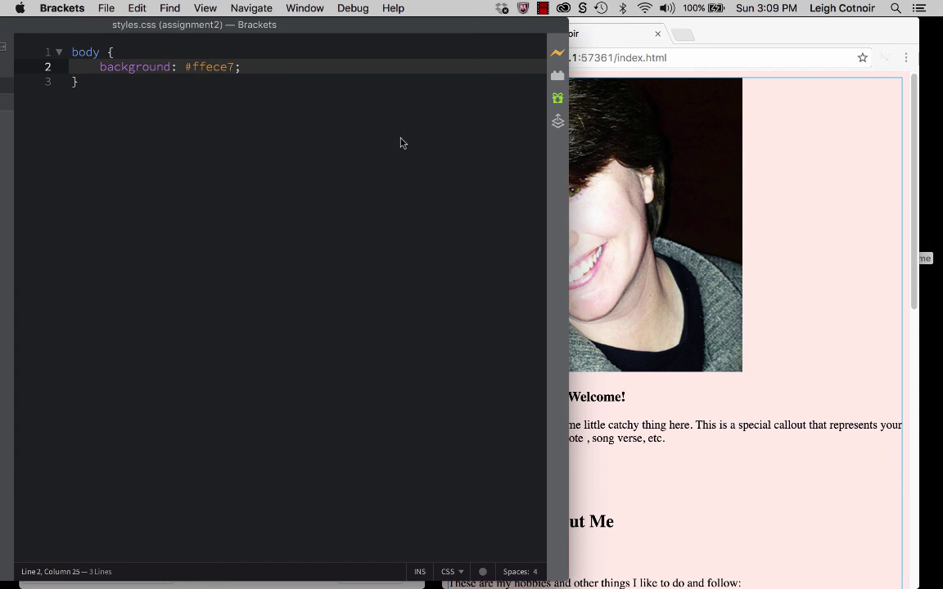